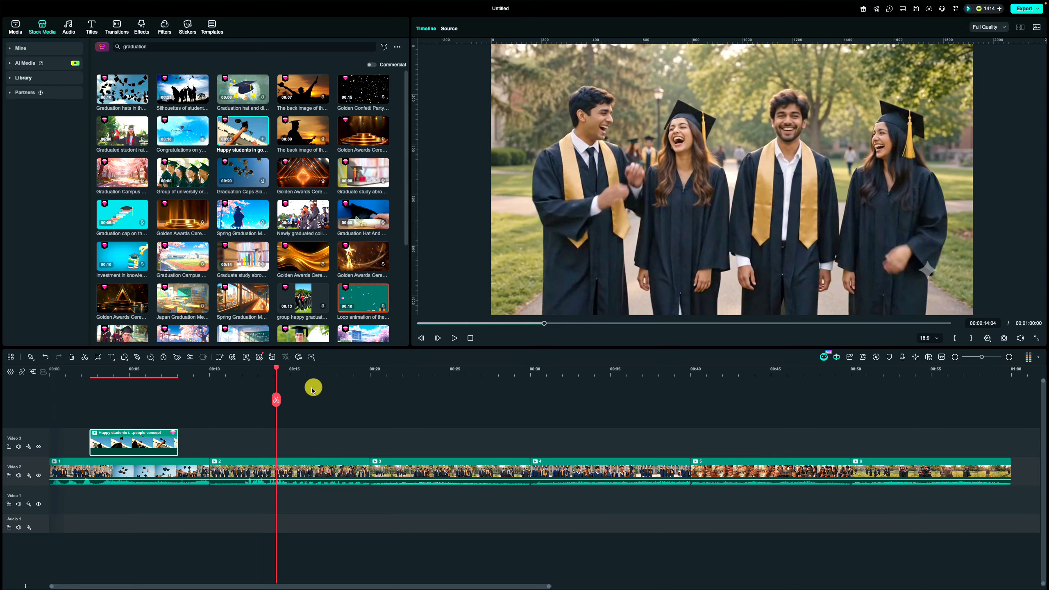
Step: Trim about 2 seconds off the start of clip 2 and about 2.7 seconds off the start of clip 3
{"action": "left_click_drag", "start_coordinate": [282, 373], "coordinate": [261, 416]}
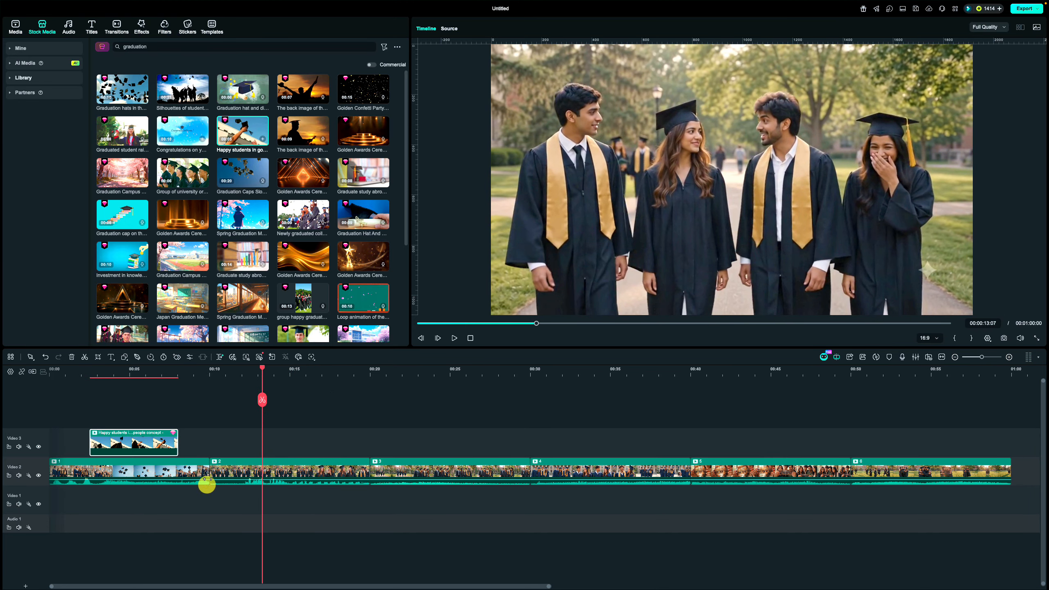
{"action": "left_click_drag", "start_coordinate": [209, 480], "coordinate": [244, 471]}
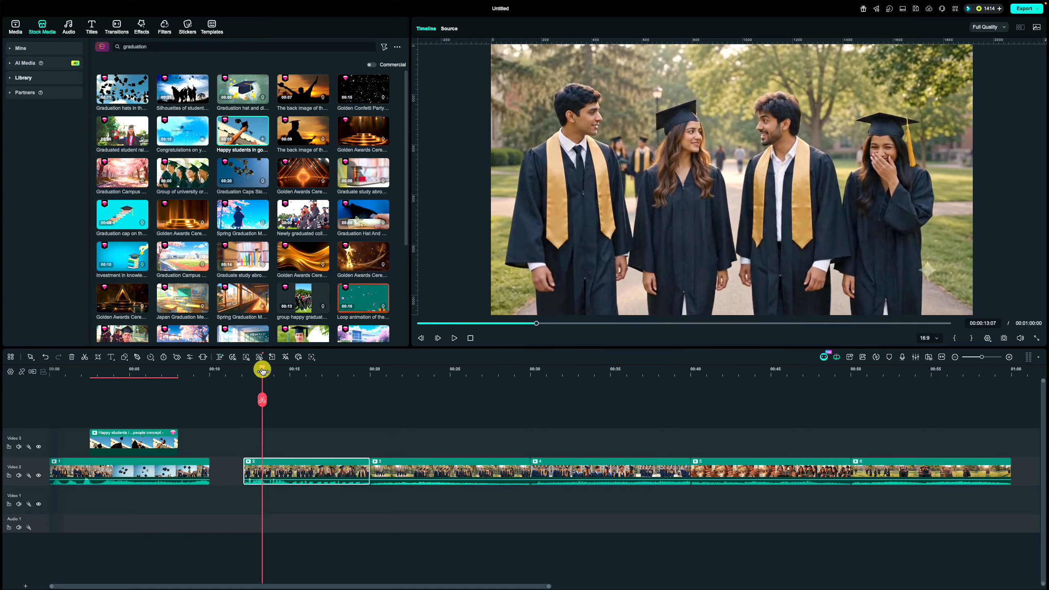
{"action": "left_click_drag", "start_coordinate": [262, 371], "coordinate": [405, 414]}
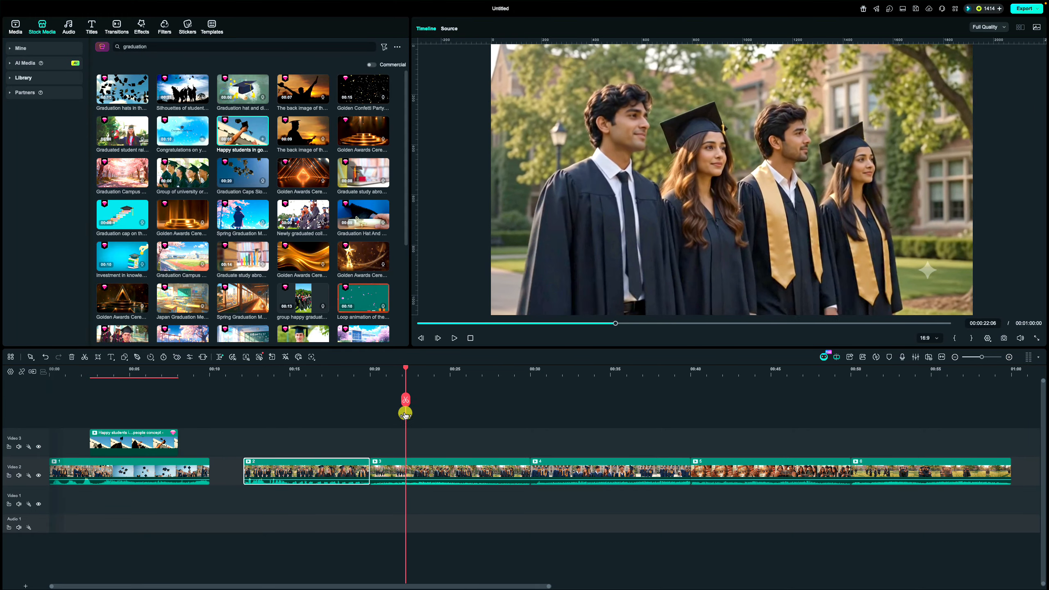
{"action": "left_click_drag", "start_coordinate": [372, 470], "coordinate": [427, 477]}
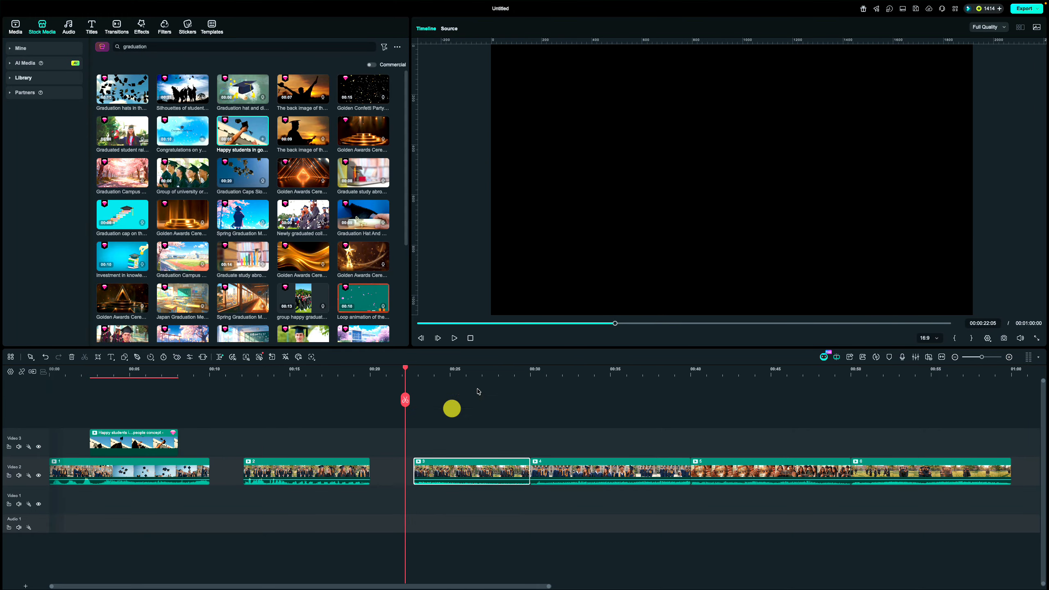
Step: Close the timeline gaps by moving clip 2 against clip 1 and clips 3 to 6 against clip 2, and return the playhead to the start
{"action": "left_click_drag", "start_coordinate": [478, 391], "coordinate": [771, 409]}
{"action": "left_click", "coordinate": [331, 479]}
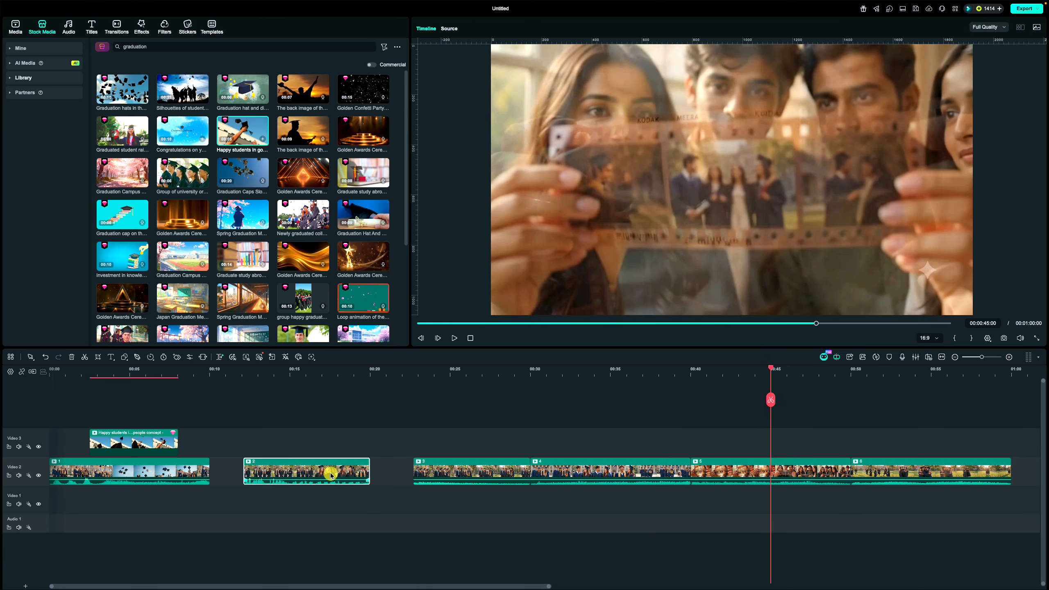
{"action": "left_click_drag", "start_coordinate": [331, 475], "coordinate": [296, 478]}
{"action": "mouse_move", "coordinate": [451, 490]}
{"action": "left_mouse_down"}
{"action": "mouse_move", "coordinate": [736, 487]}
{"action": "mouse_move", "coordinate": [943, 467]}
{"action": "left_mouse_up"}
{"action": "left_click_drag", "start_coordinate": [430, 471], "coordinate": [344, 476]}
{"action": "left_click_drag", "start_coordinate": [121, 376], "coordinate": [47, 410]}
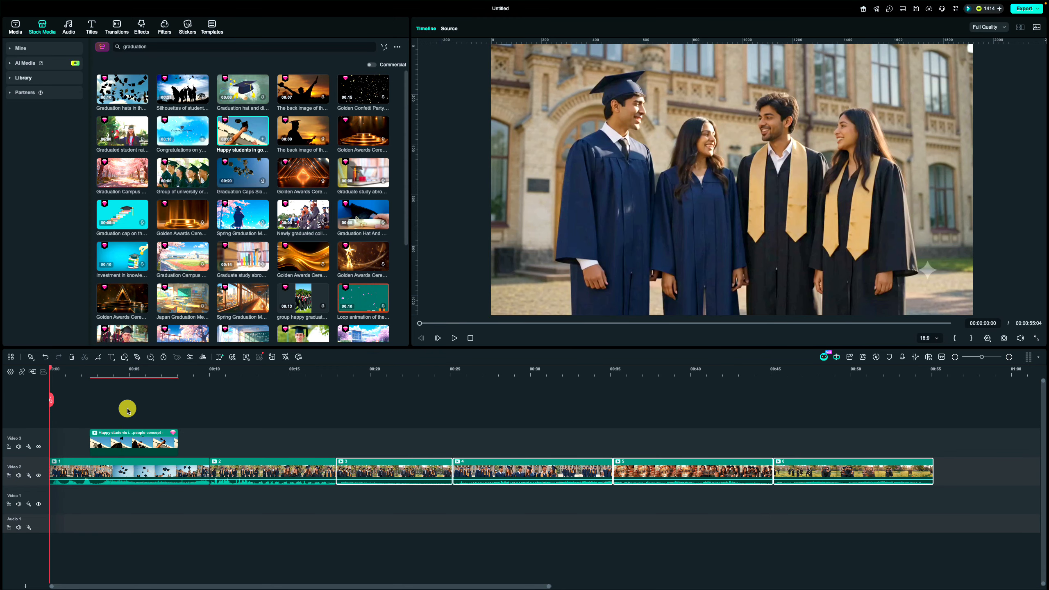
{"action": "left_click", "coordinate": [310, 407]}
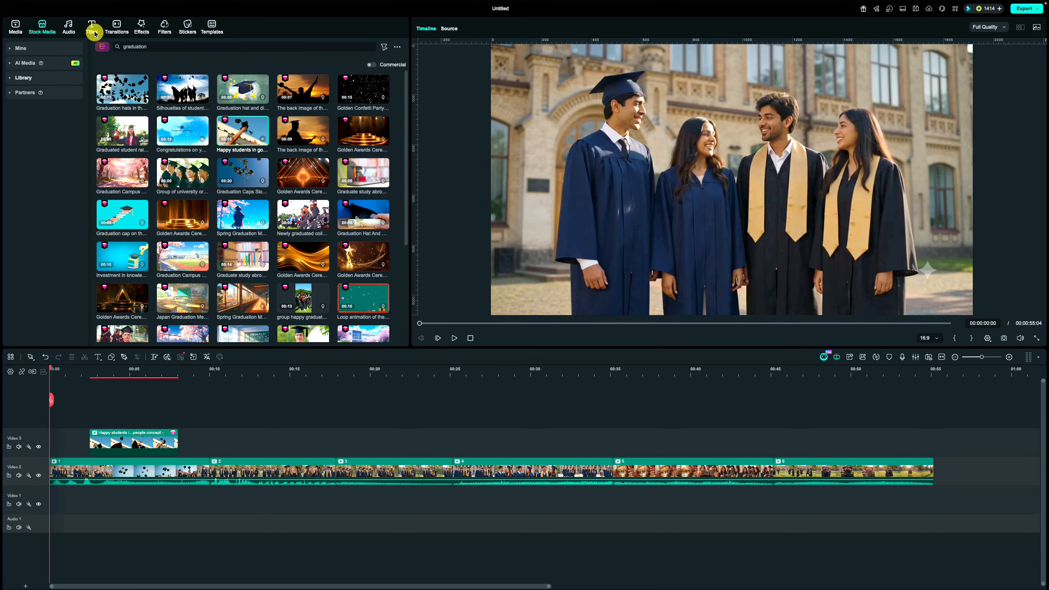
Step: Search the transitions library for "graduation glow transition"
{"action": "left_click", "coordinate": [115, 32]}
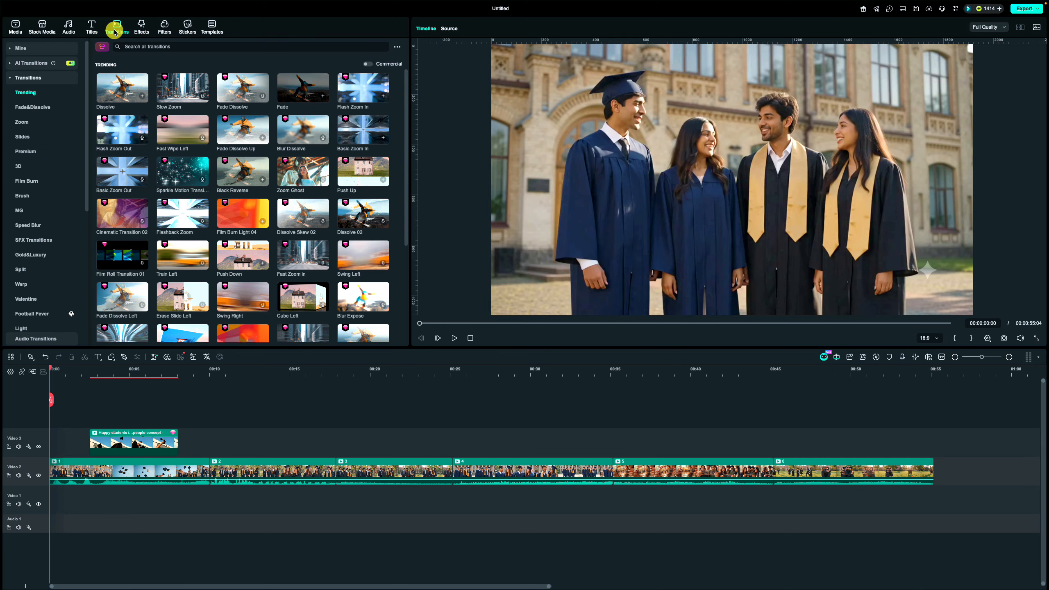
{"action": "left_click", "coordinate": [158, 47]}
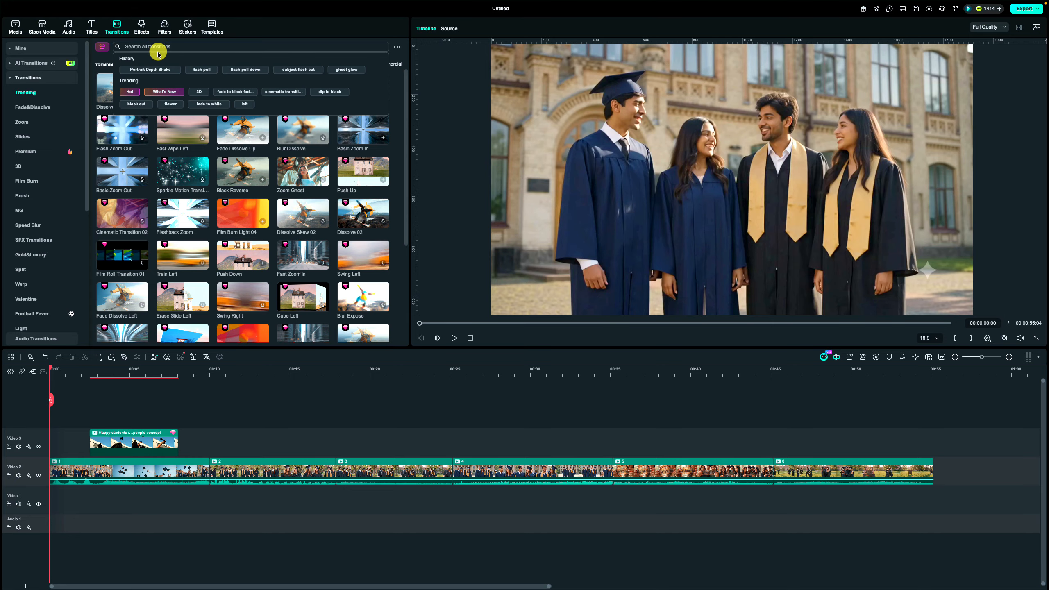
{"action": "type", "text": "graduatio"}
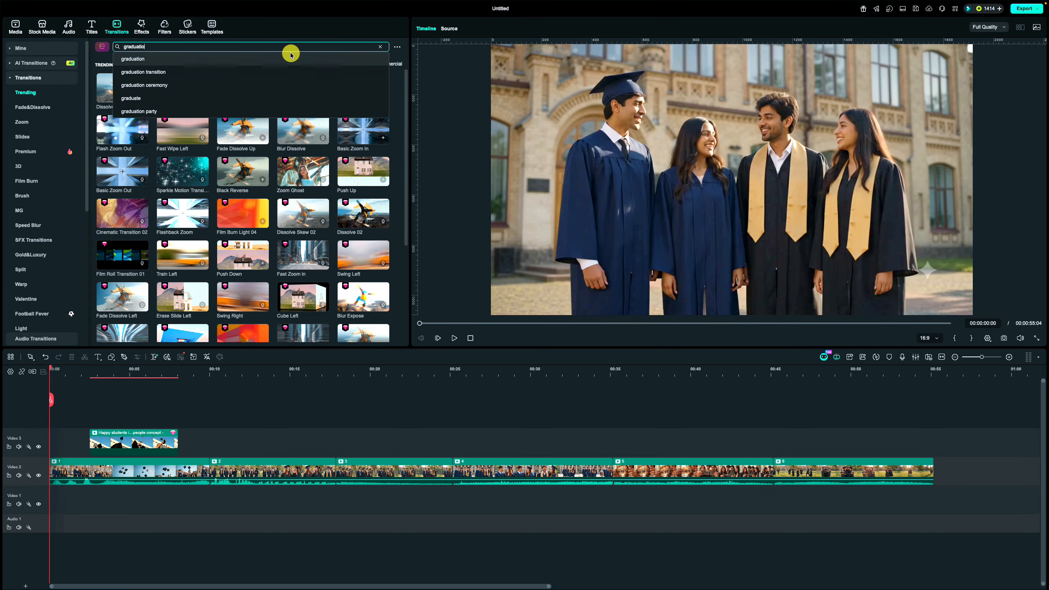
{"action": "type", "text": "n glow transition"}
{"action": "left_click", "coordinate": [169, 59]}
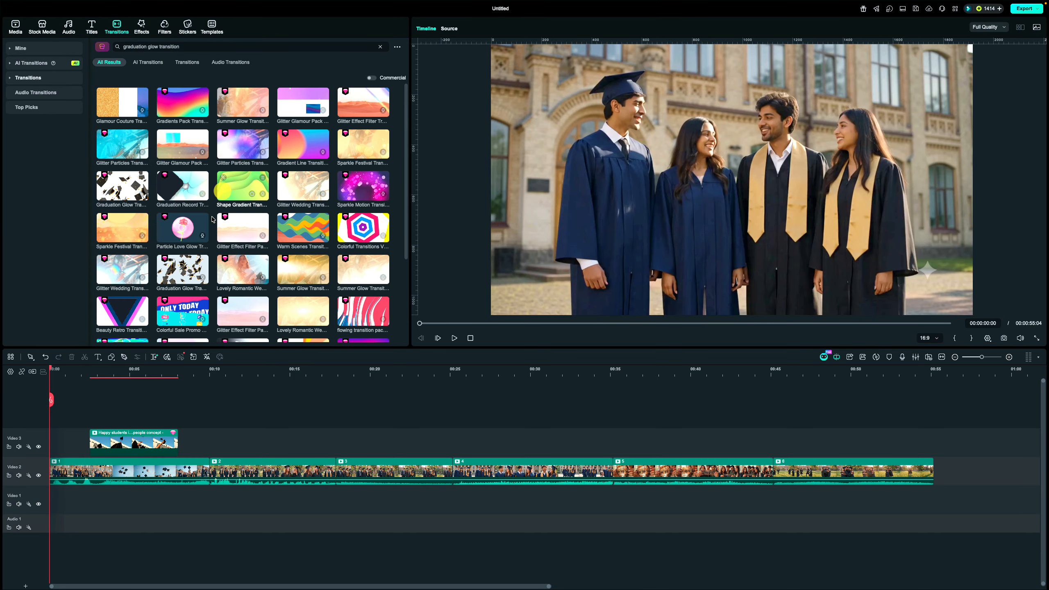
Step: Apply a Graduation Glow transition between clips 1 and 2, accepting duplicate frames, and preview it
{"action": "scroll", "coordinate": [212, 226], "scroll_direction": "down", "scroll_amount": 5}
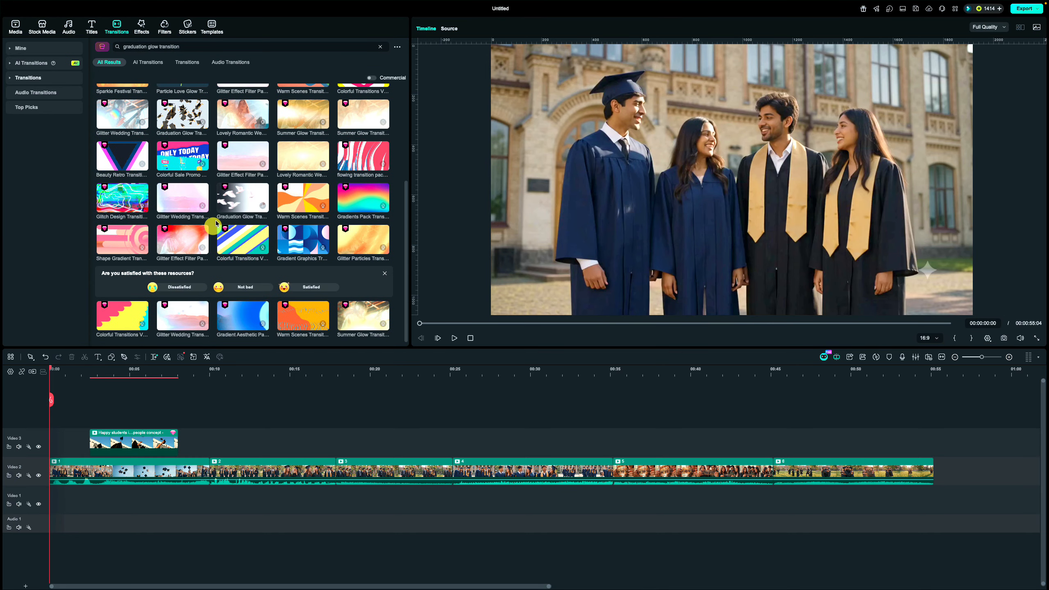
{"action": "left_click_drag", "start_coordinate": [210, 467], "coordinate": [210, 466]}
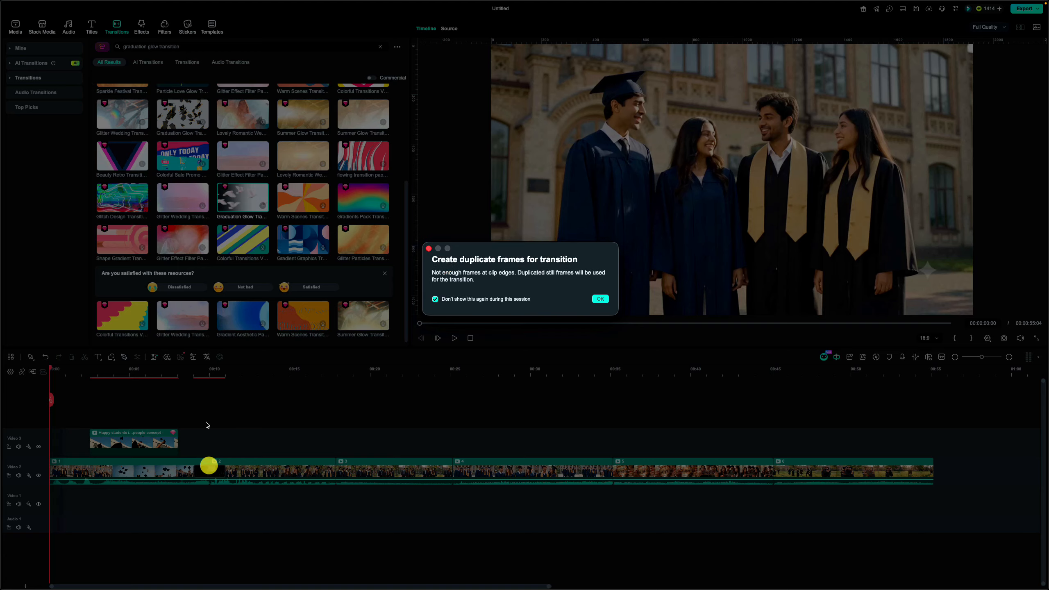
{"action": "left_click", "coordinate": [598, 298]}
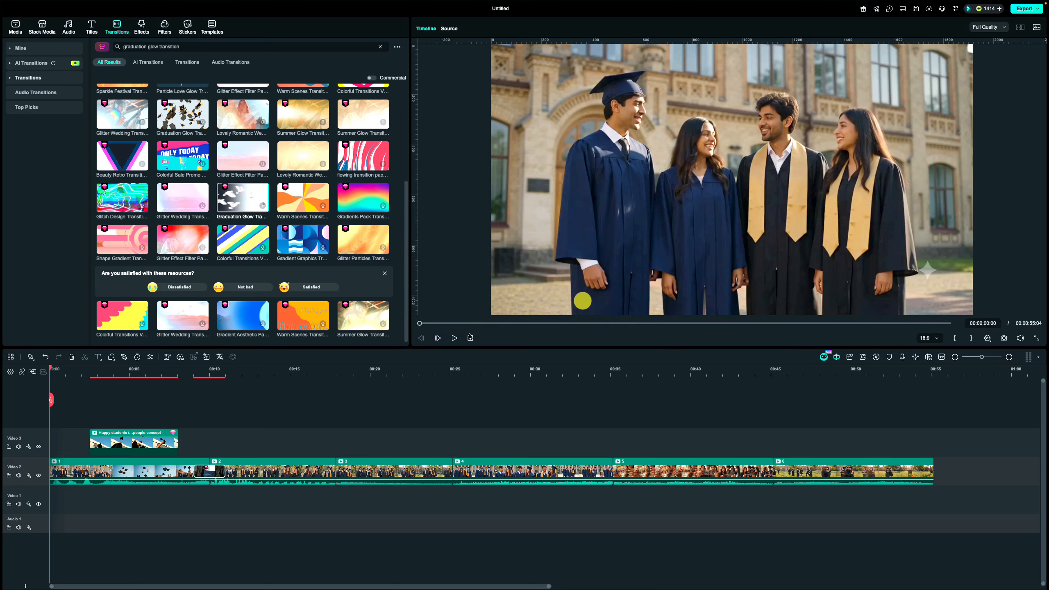
{"action": "left_click", "coordinate": [188, 372]}
{"action": "key", "text": "space"}
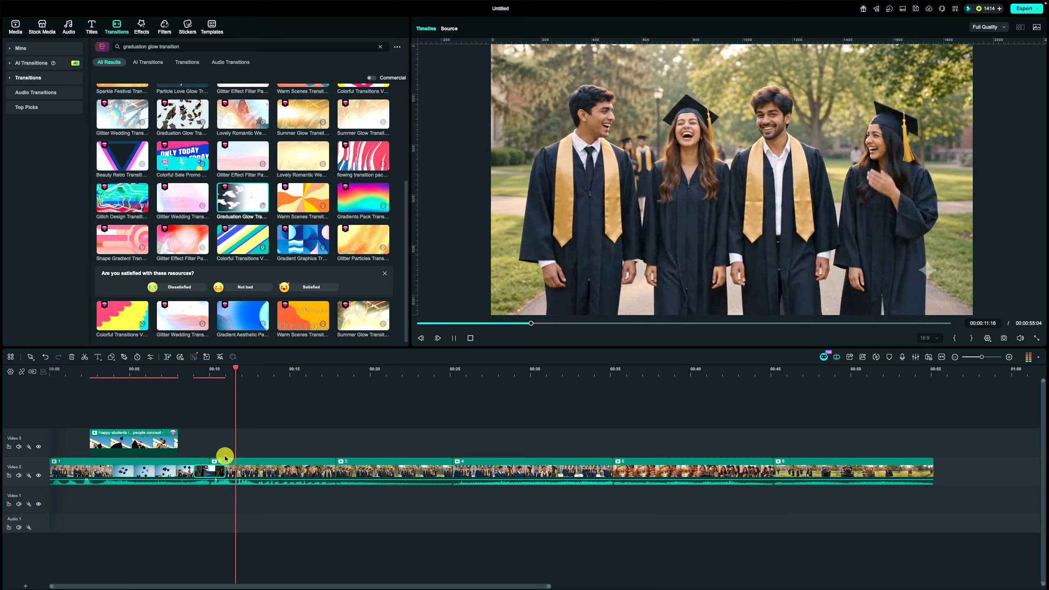
{"action": "key", "text": "space"}
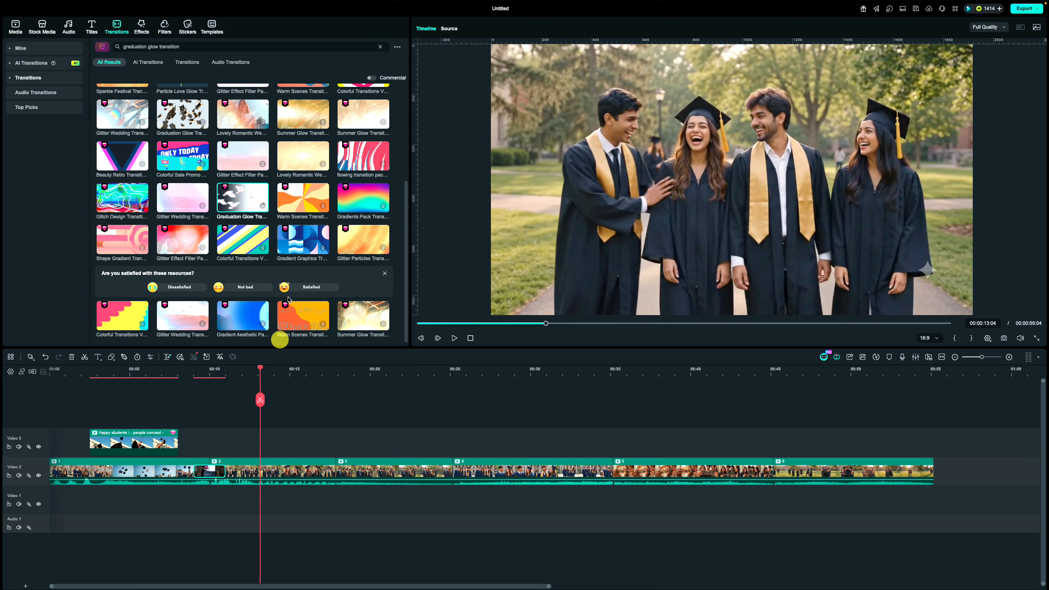
Step: Find the Ghost Glow transition by searching "ghost glow", place it between clips 2 and 3, and preview it
{"action": "type", "text": "ghost"}
{"action": "type", "text": " glow"}
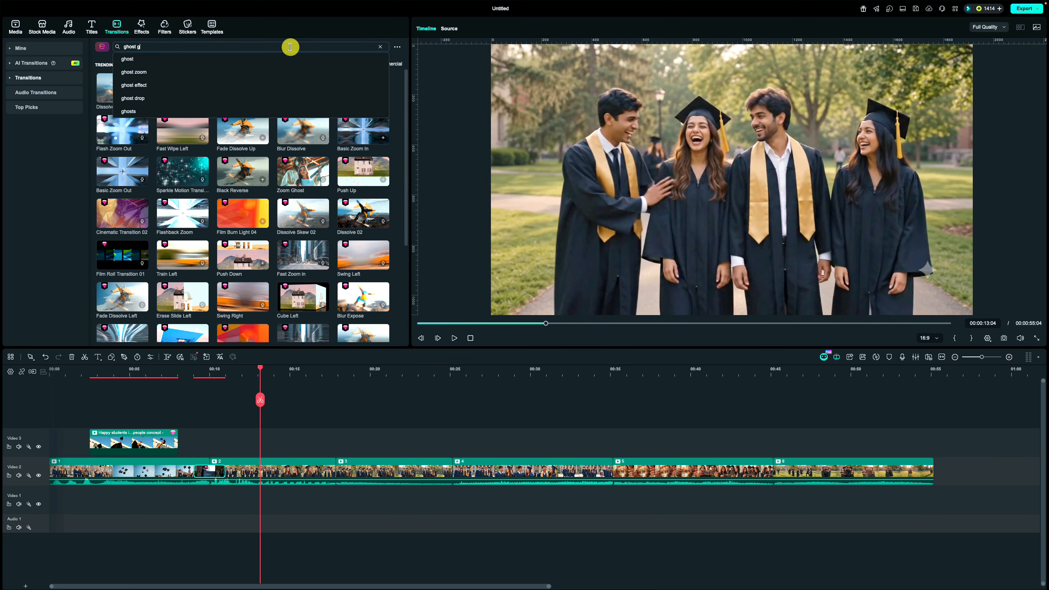
{"action": "key", "text": "Return"}
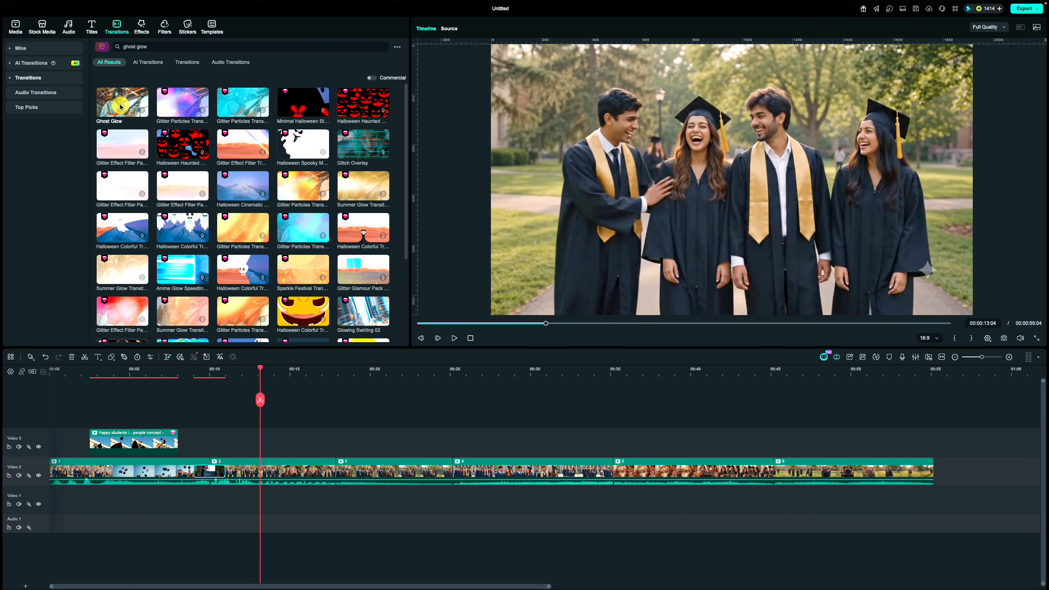
{"action": "left_click_drag", "start_coordinate": [240, 461], "coordinate": [340, 468]}
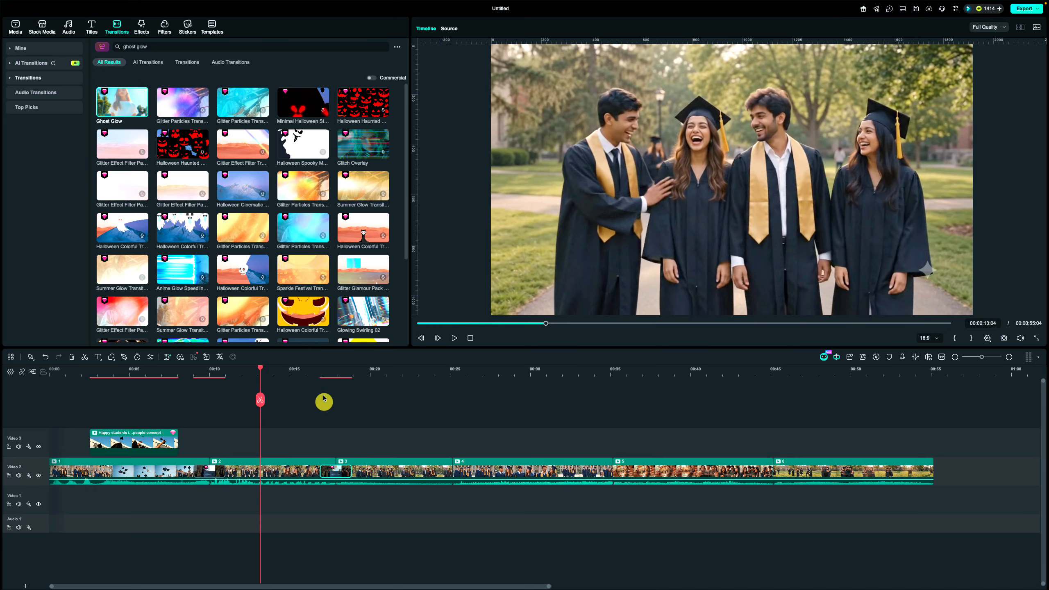
{"action": "left_click", "coordinate": [314, 376]}
{"action": "key", "text": "space"}
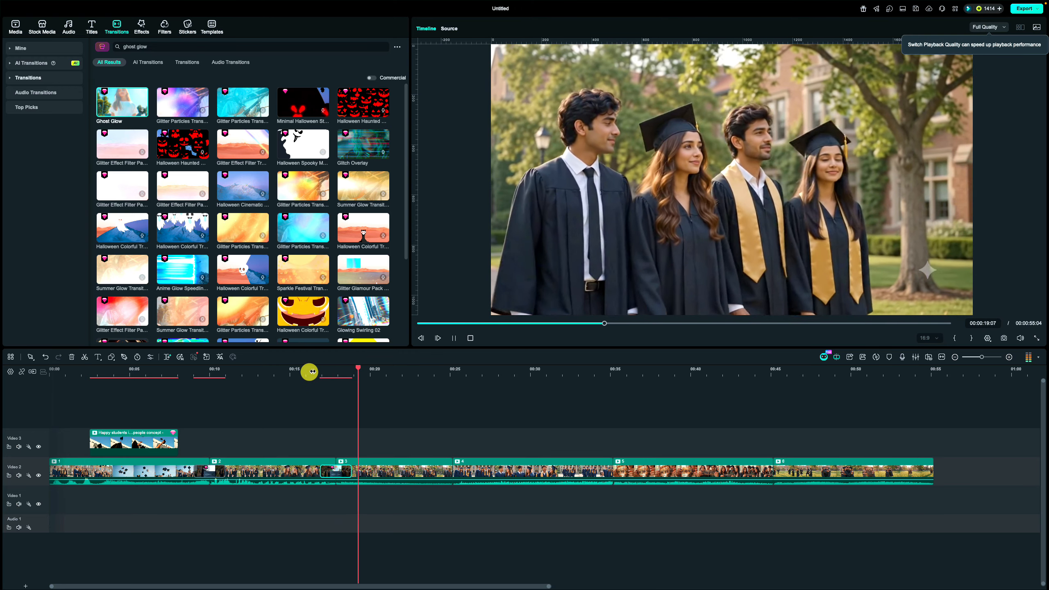
{"action": "key", "text": "space"}
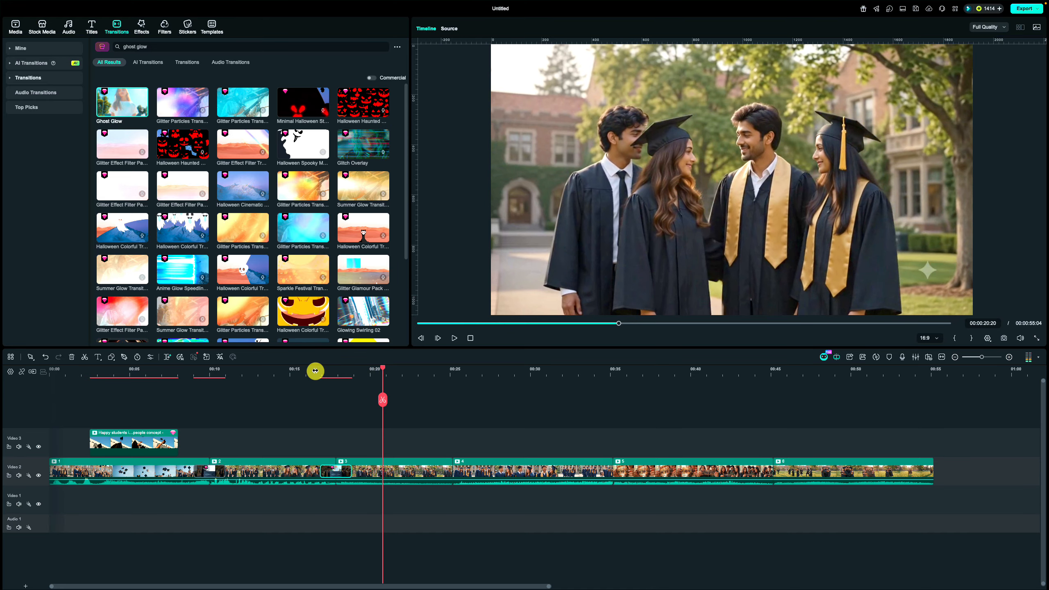
Step: Find the Flash Pull Down transition by searching "flash pull", place it between clips 3 and 4, and preview it
{"action": "type", "text": "flash pull"}
{"action": "key", "text": "Return"}
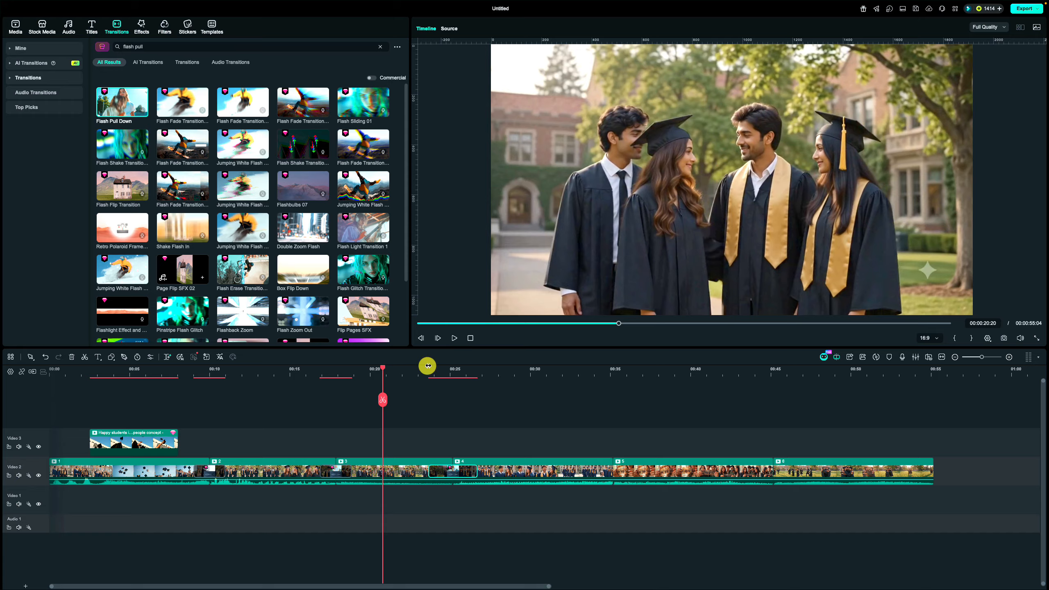
{"action": "key", "text": "space"}
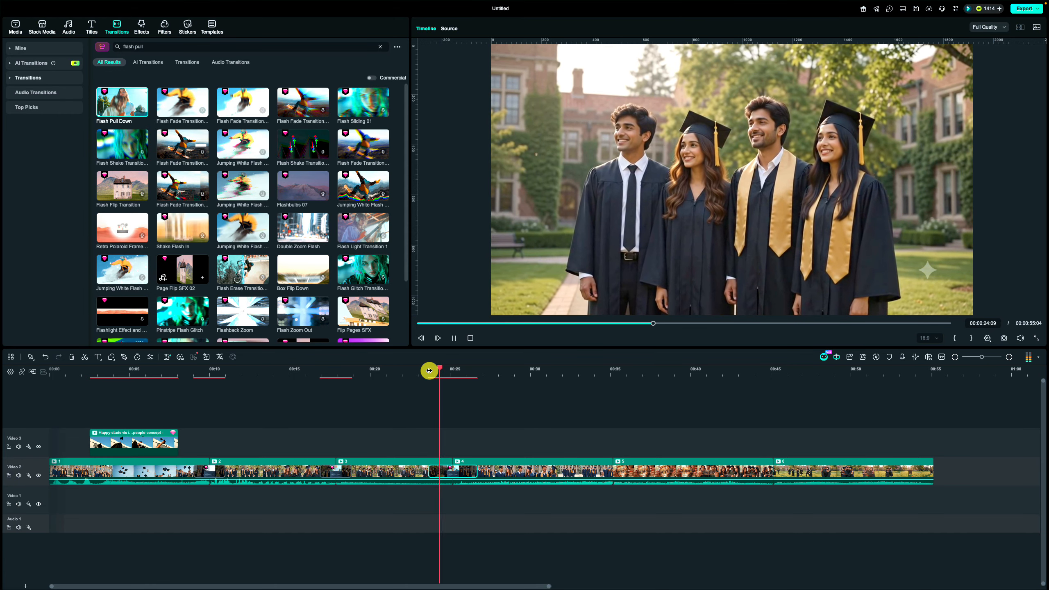
{"action": "key", "text": "space"}
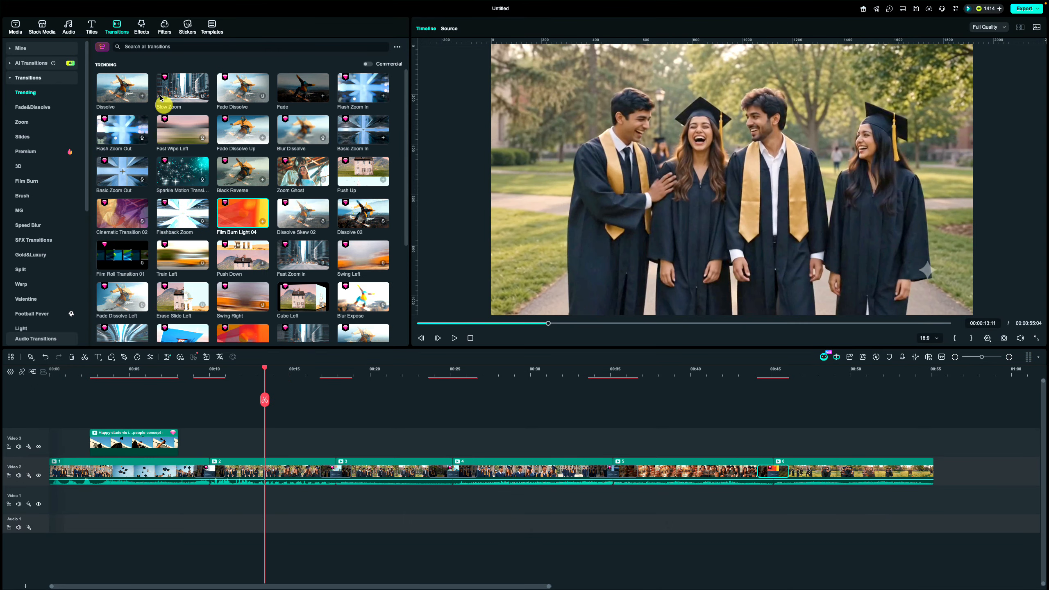
Step: Search the effects for "graduation", add Graduation Memorial Book 1 above clip 3, stretched to the clip's end, and preview it
{"action": "left_click", "coordinate": [141, 29]}
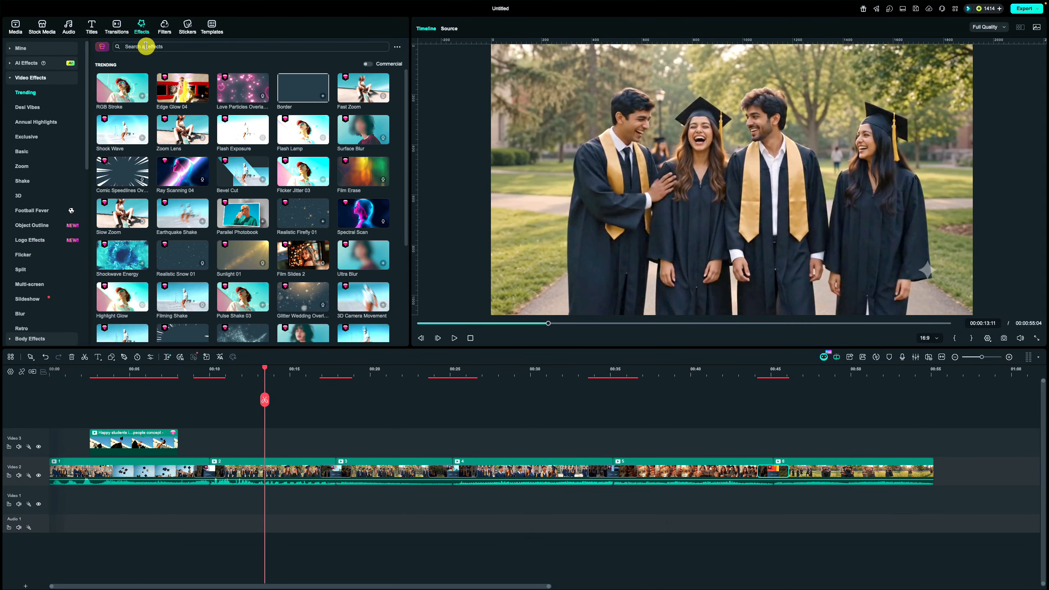
{"action": "left_click", "coordinate": [146, 47]}
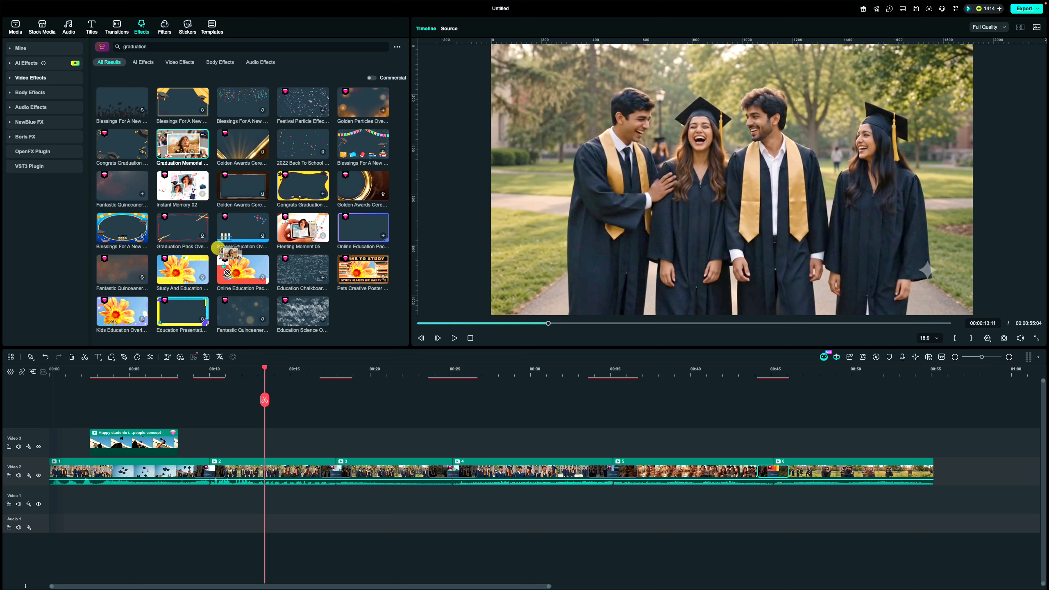
{"action": "left_click_drag", "start_coordinate": [217, 248], "coordinate": [347, 442]}
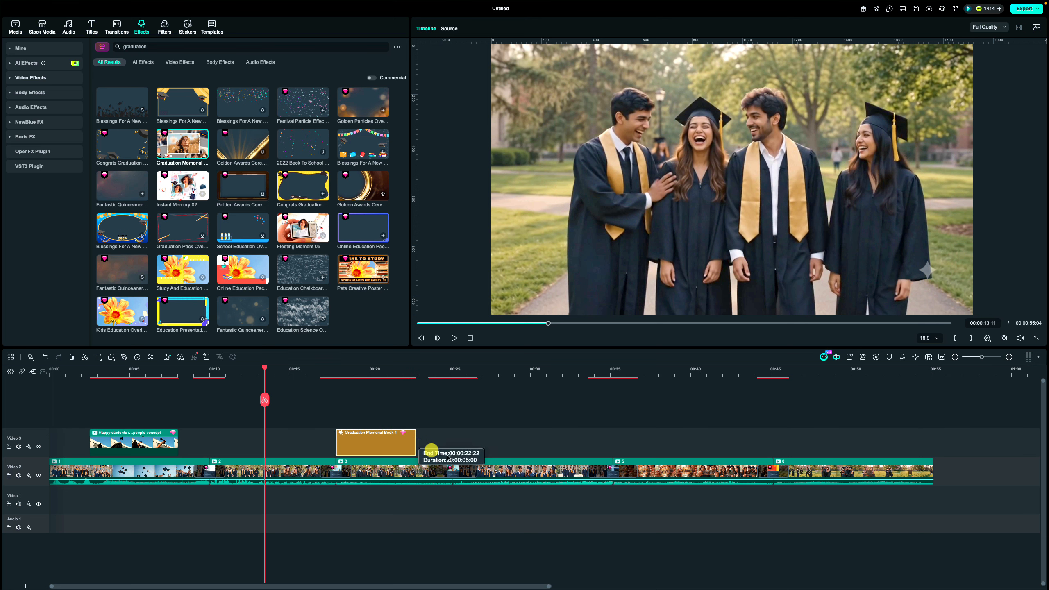
{"action": "left_click_drag", "start_coordinate": [447, 456], "coordinate": [452, 458]}
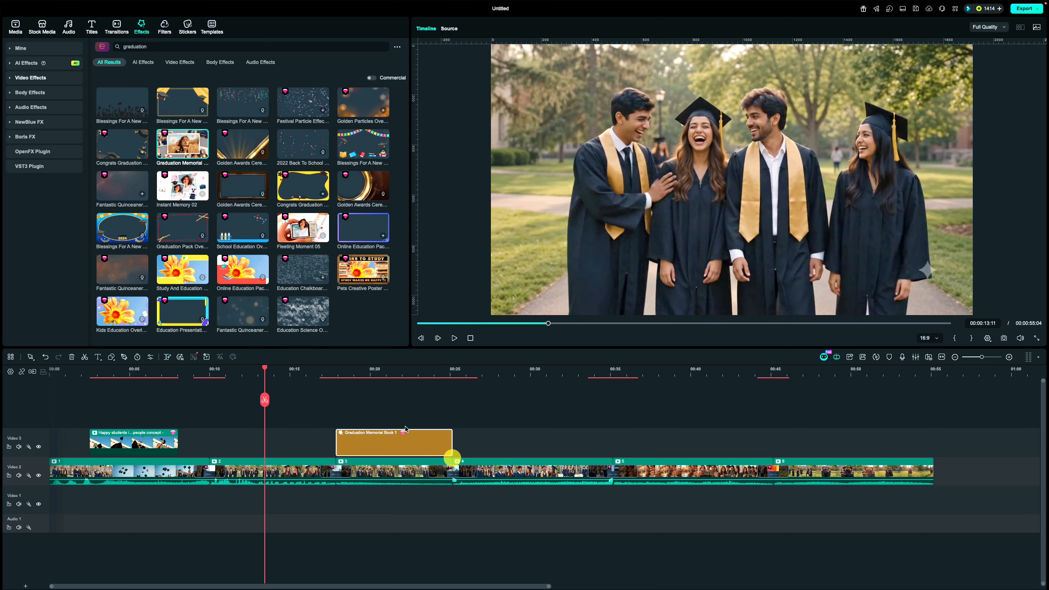
{"action": "left_click", "coordinate": [327, 374]}
{"action": "key", "text": "space"}
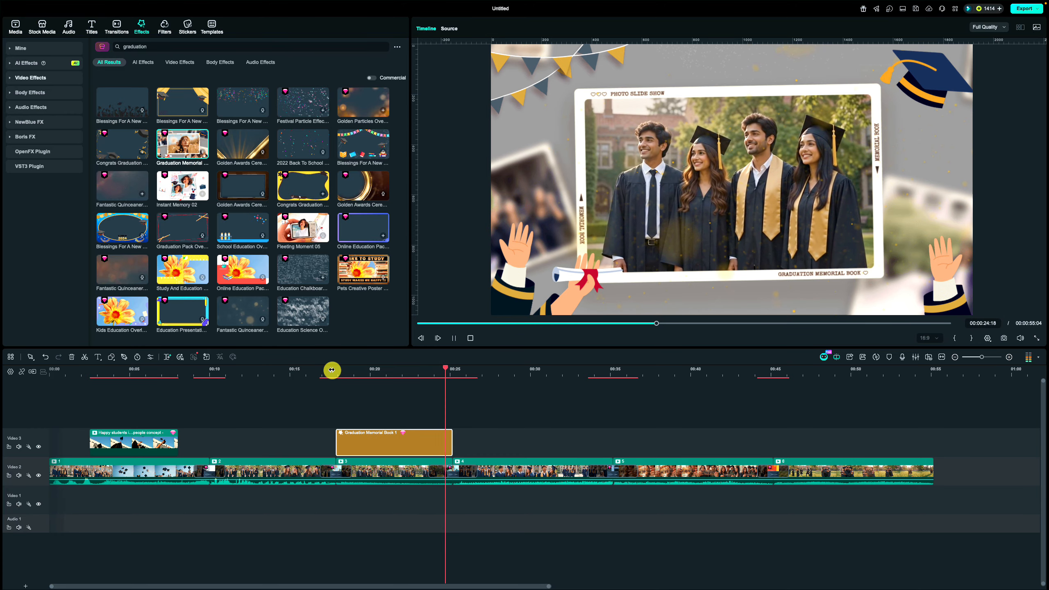
{"action": "key", "text": "space"}
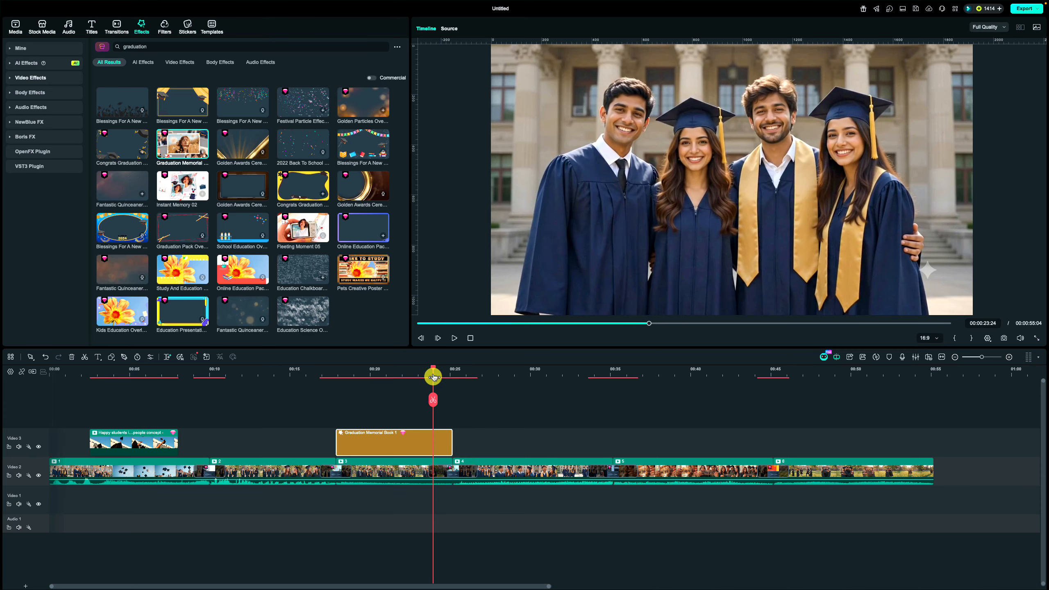
Step: Search the title effects for "blackboard", place the Blackboard Pack title above the Happy students clip near 3 seconds, and preview it
{"action": "left_click_drag", "start_coordinate": [433, 376], "coordinate": [94, 410]}
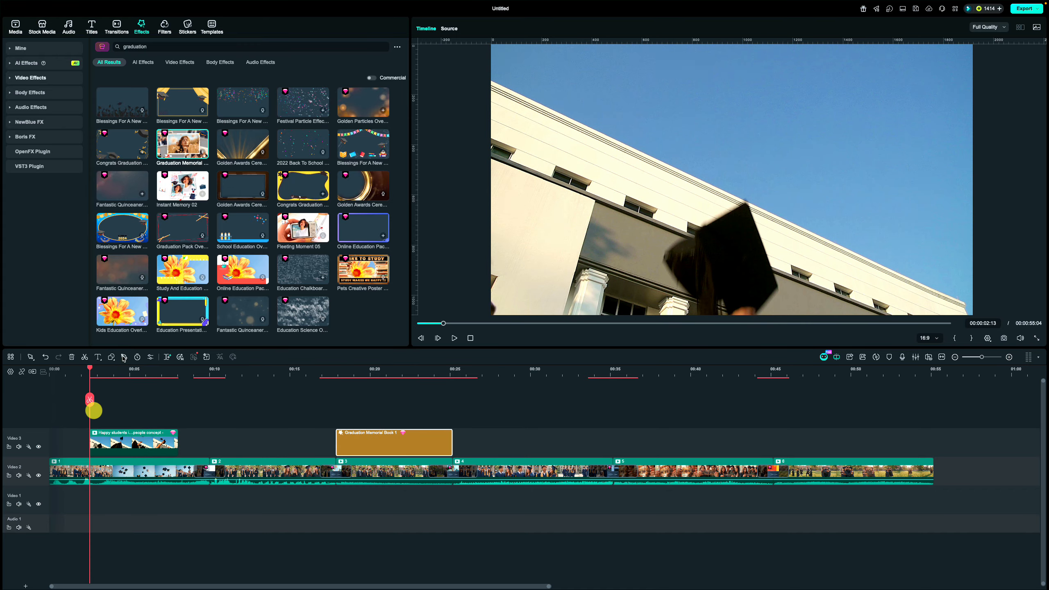
{"action": "left_click", "coordinate": [89, 33]}
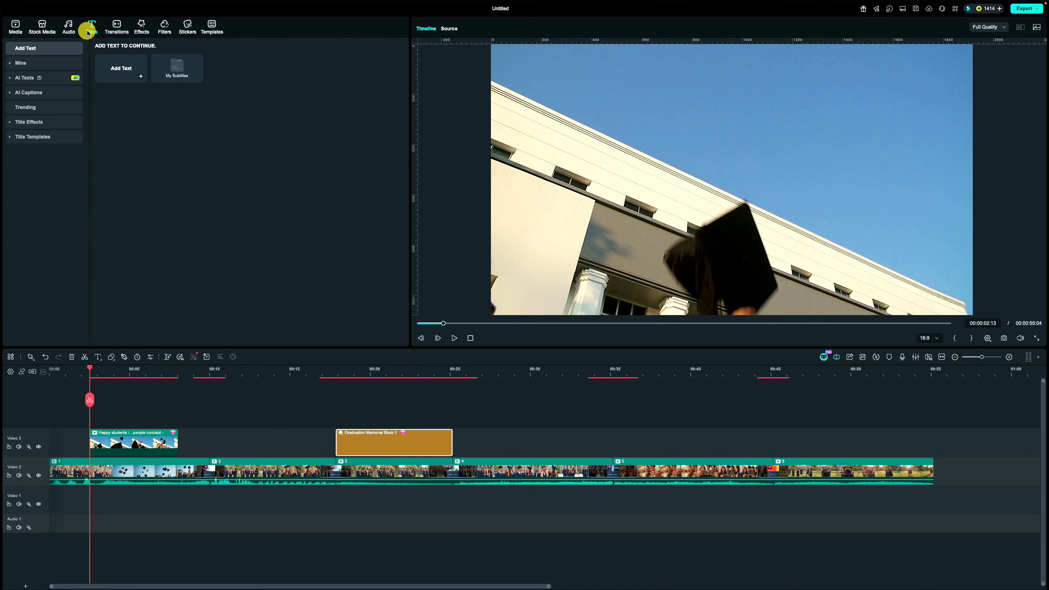
{"action": "left_click", "coordinate": [17, 120]}
{"action": "left_click", "coordinate": [145, 42]}
{"action": "left_click", "coordinate": [148, 69]}
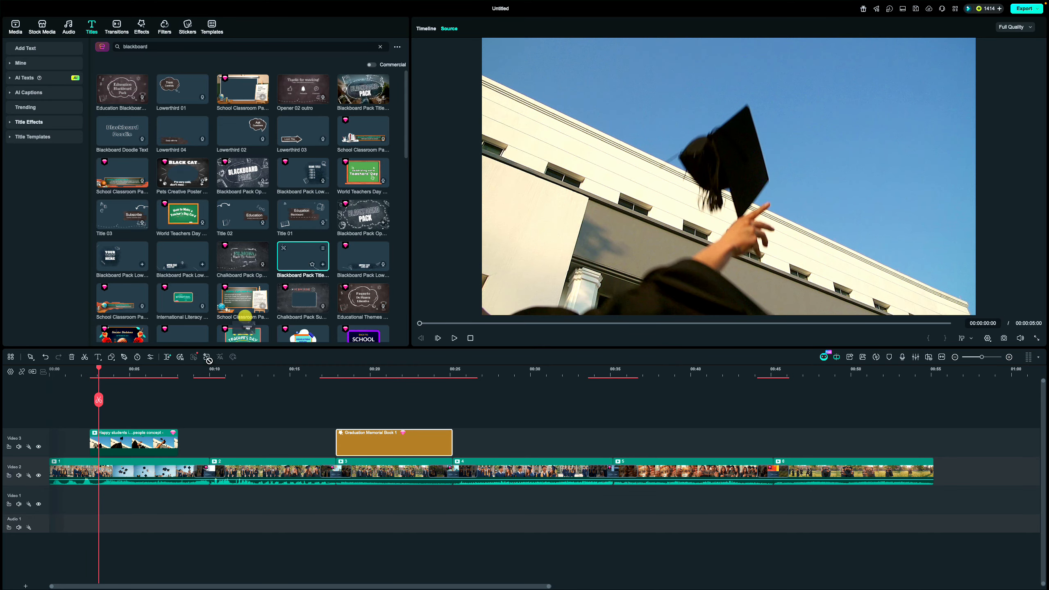
{"action": "left_click_drag", "start_coordinate": [209, 360], "coordinate": [95, 418]}
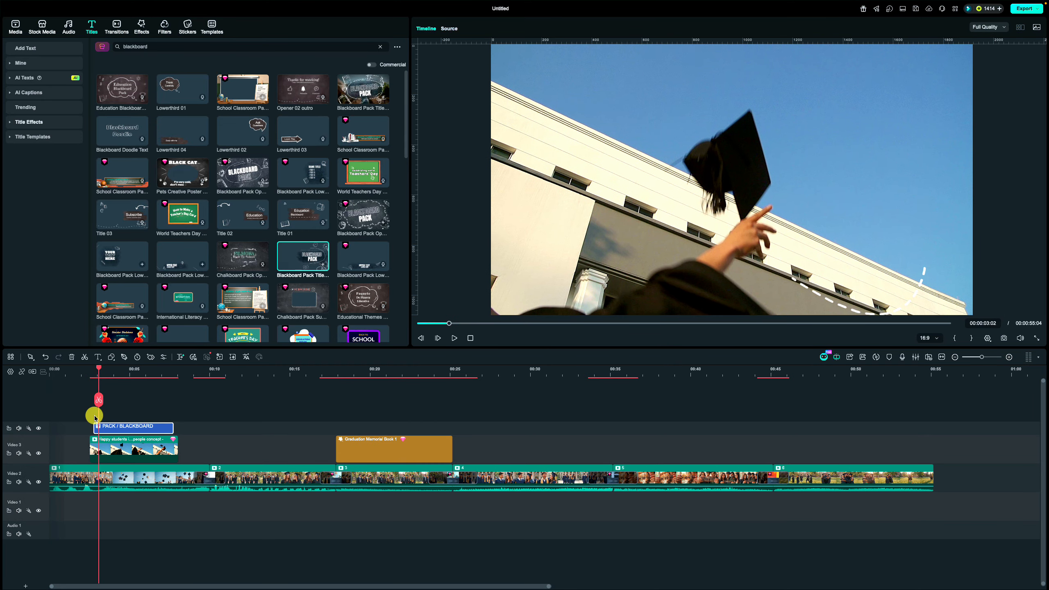
{"action": "left_click", "coordinate": [456, 339]}
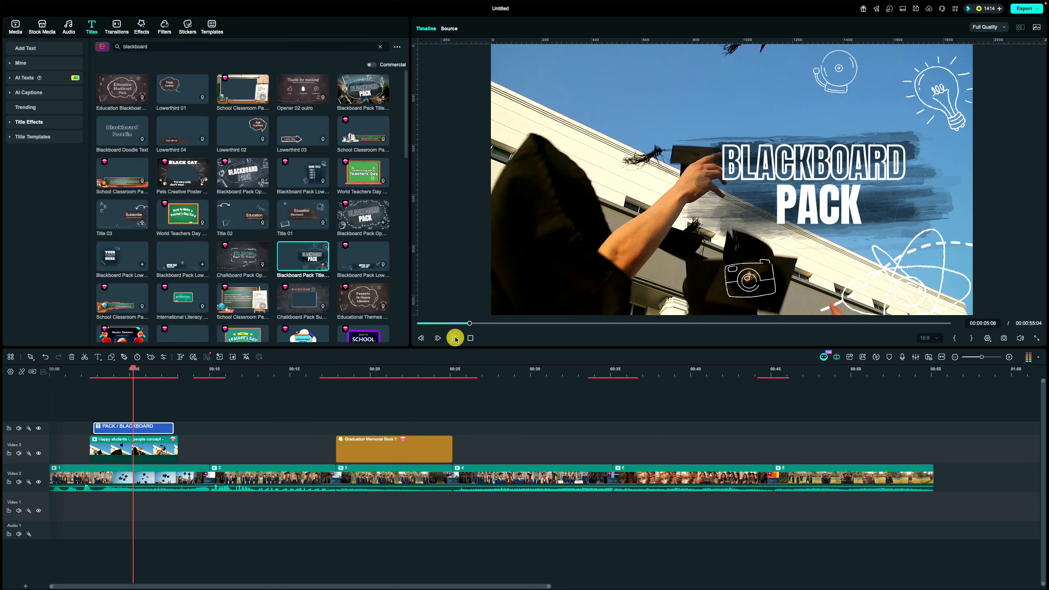
Step: Replace BLACKBOARD with "Graduation" in the title above the Happy students clip and set that text to all caps
{"action": "left_click", "coordinate": [458, 339]}
{"action": "left_click", "coordinate": [700, 210]}
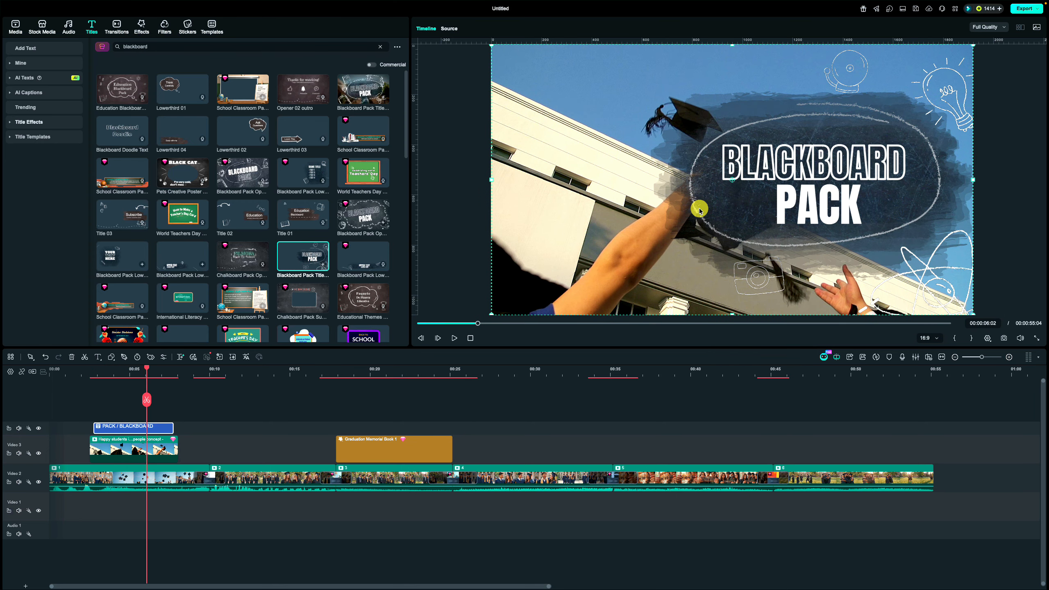
{"action": "double_click", "coordinate": [146, 428]}
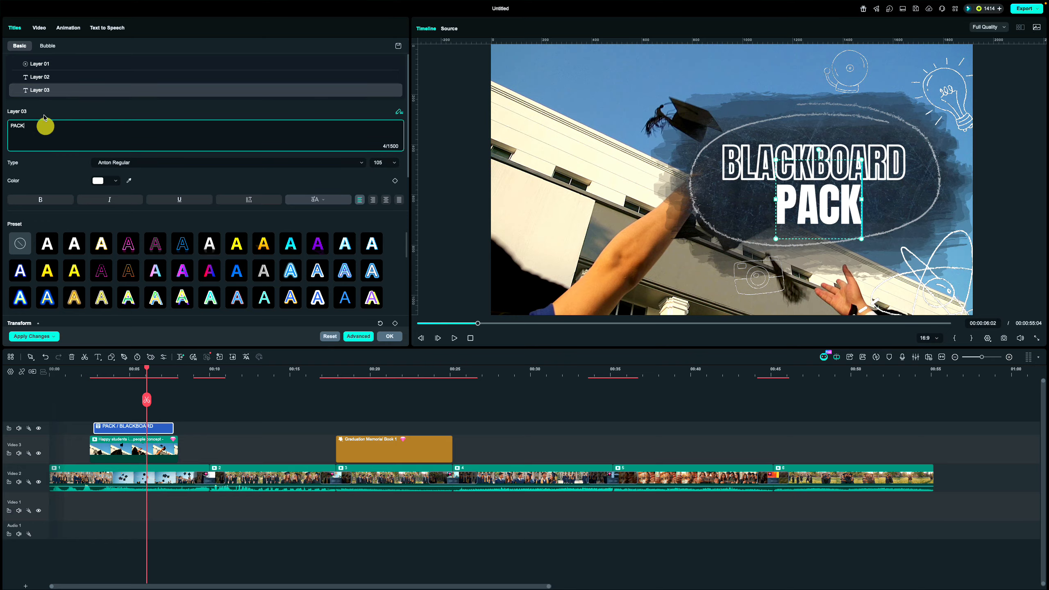
{"action": "double_click", "coordinate": [57, 126]}
{"action": "type", "text": "Graduation"}
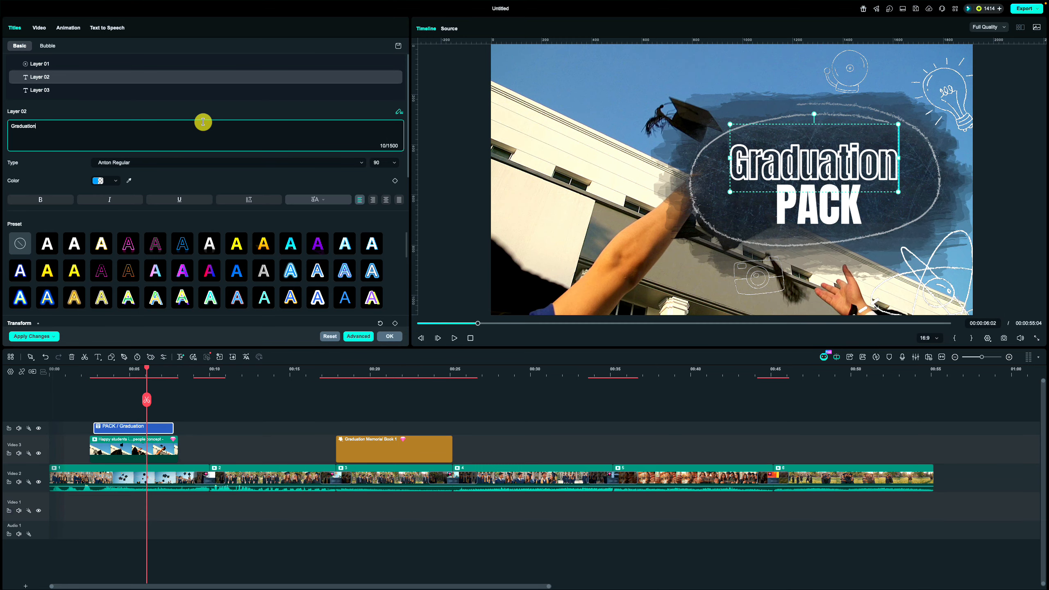
{"action": "left_click", "coordinate": [318, 200]}
{"action": "left_click", "coordinate": [306, 214]}
Step: Replace the PACK line of the graduation title with "2026"
{"action": "left_click", "coordinate": [46, 92]}
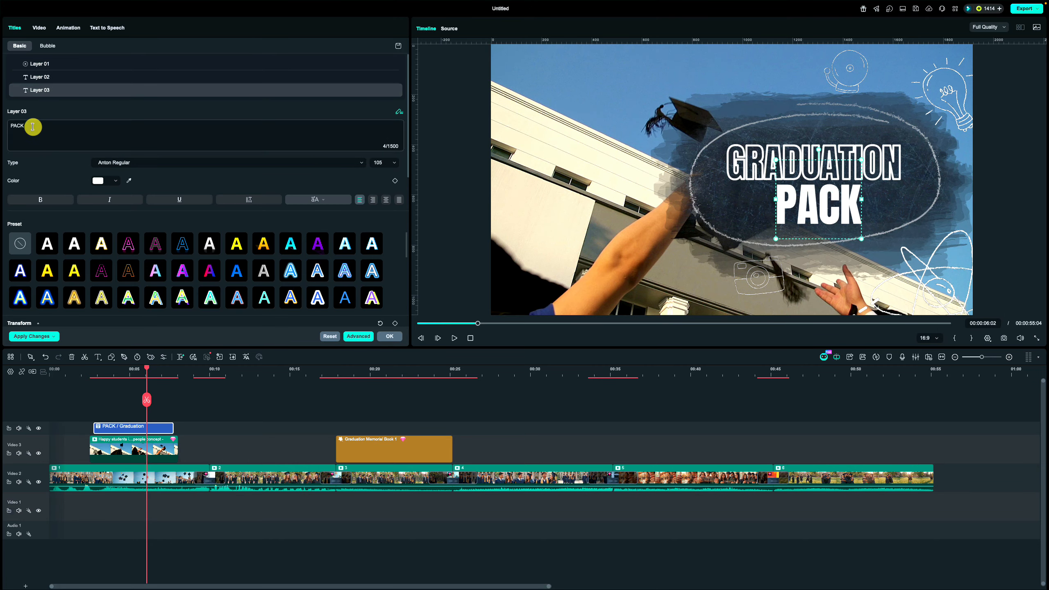
{"action": "double_click", "coordinate": [94, 125]}
{"action": "type", "text": "2026"}
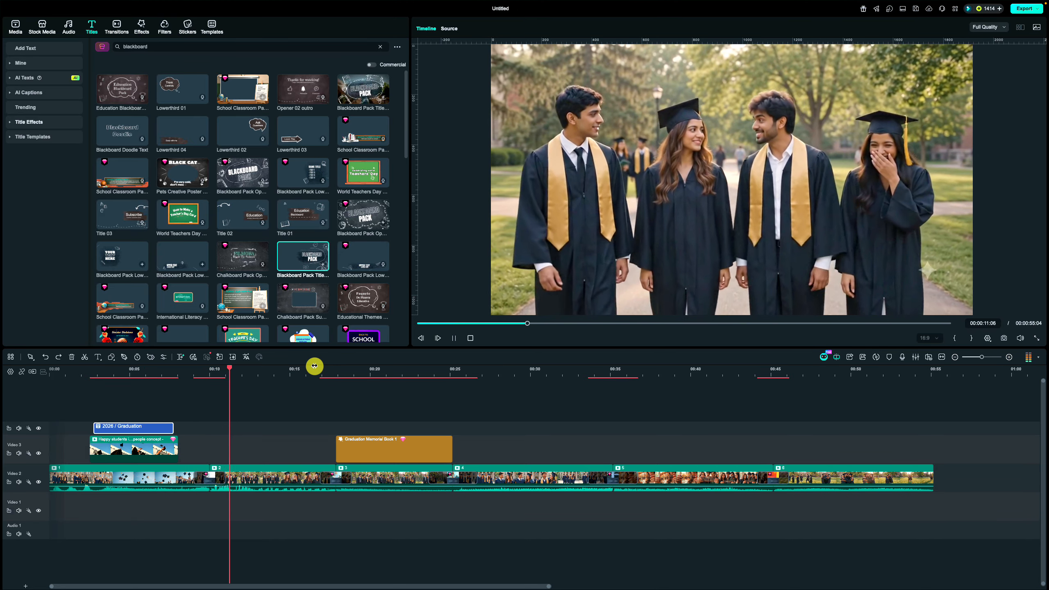
Step: Place a Blackboard Pack lower-third title above clip 4 at about 26 seconds and preview it
{"action": "left_click_drag", "start_coordinate": [182, 257], "coordinate": [475, 429]}
{"action": "left_click", "coordinate": [471, 368]}
{"action": "key", "text": "space"}
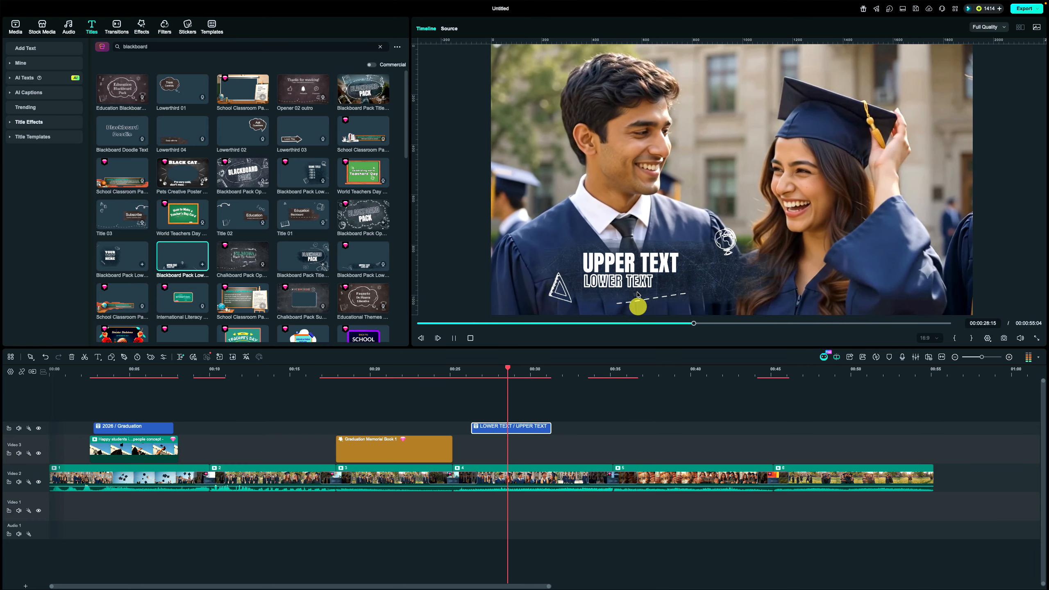
Step: Change the lower-third title's upper text to "We will miss You" and remove its lower text line
{"action": "double_click", "coordinate": [632, 266]}
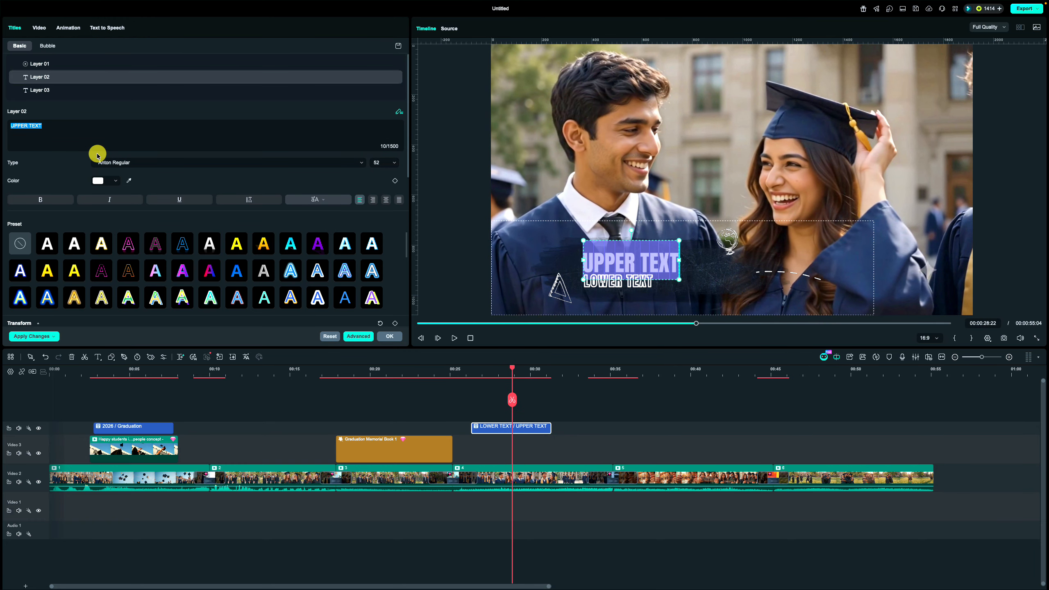
{"action": "type", "text": "We will miss"}
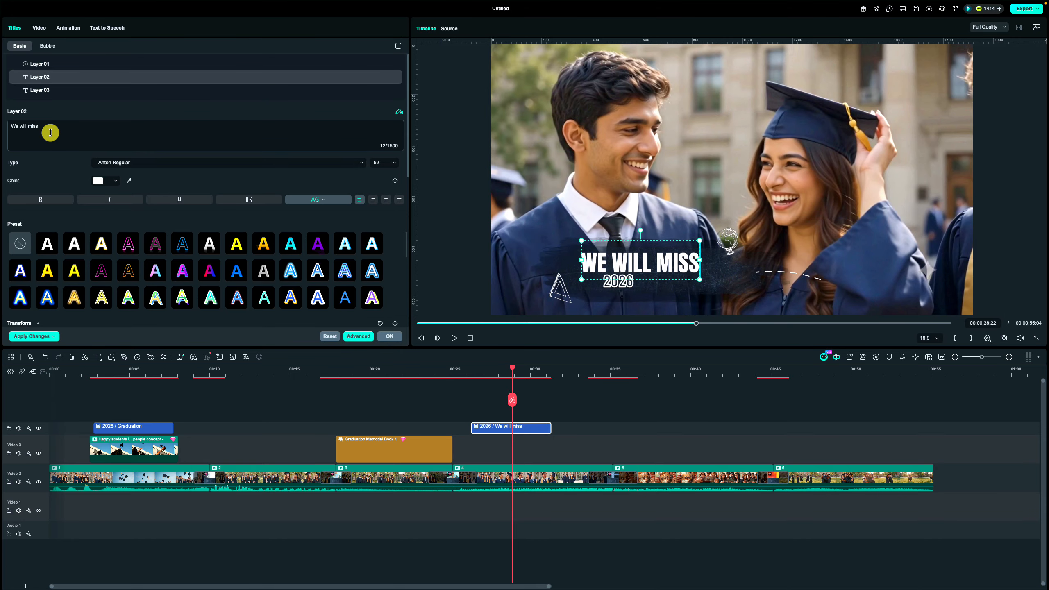
{"action": "left_click", "coordinate": [56, 90]}
{"action": "left_click_drag", "start_coordinate": [30, 127], "coordinate": [5, 122]}
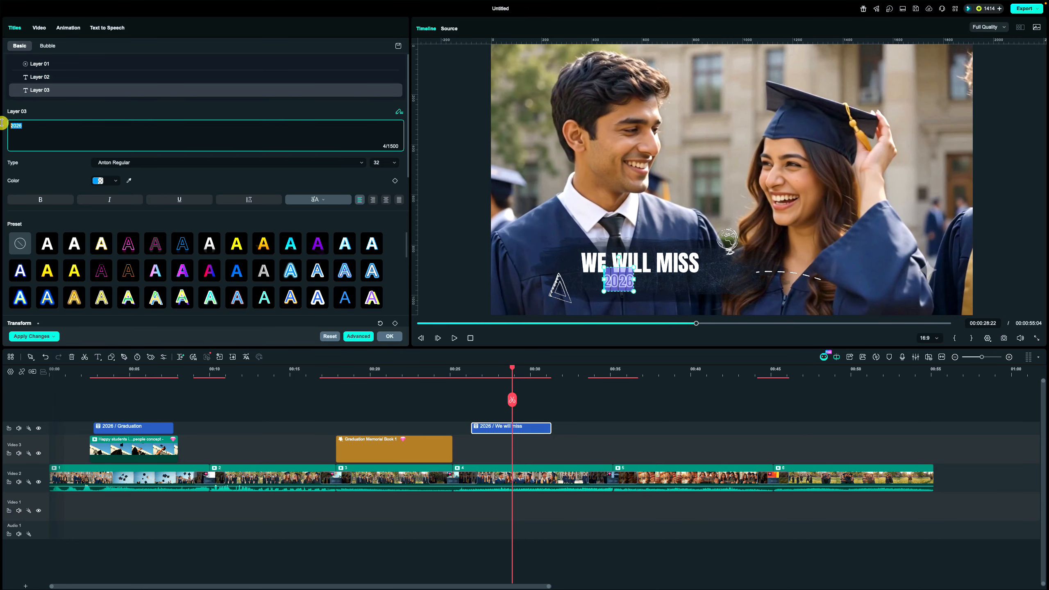
{"action": "key", "text": "BackSpace"}
{"action": "left_click", "coordinate": [42, 112]}
{"action": "type", "text": "You"}
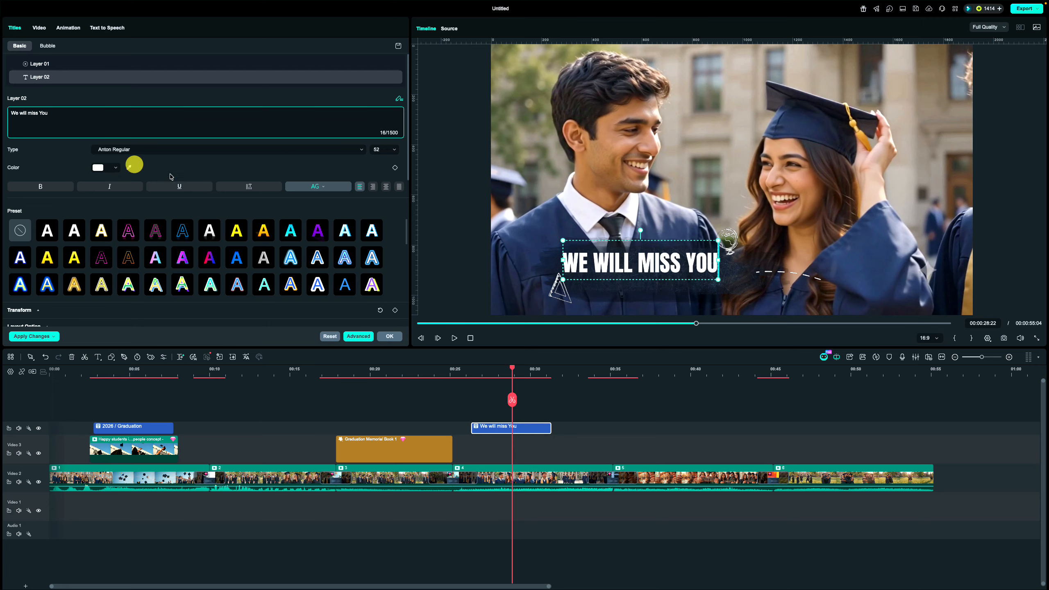
Step: Set the "We will miss You" text to size 48, move it slightly down in the frame, and preview it
{"action": "left_click", "coordinate": [639, 271]}
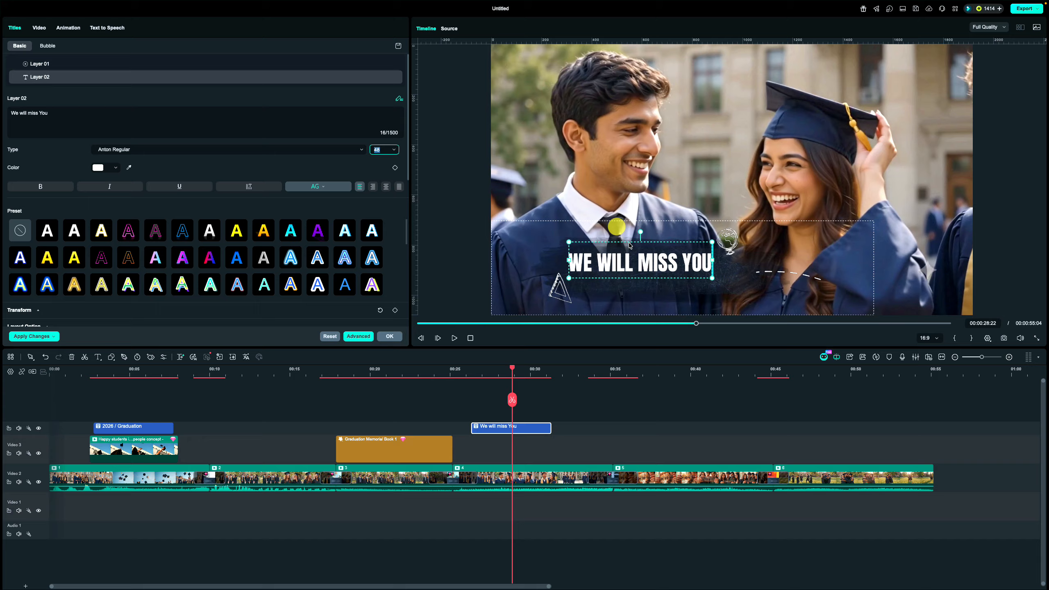
{"action": "left_click", "coordinate": [638, 271]}
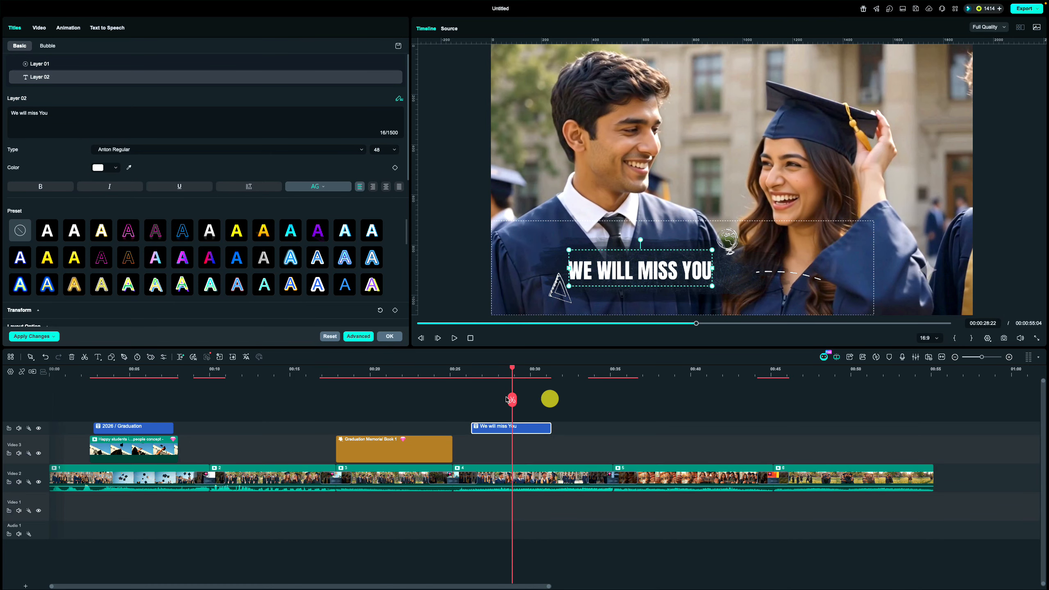
{"action": "left_click", "coordinate": [469, 376]}
{"action": "key", "text": "space"}
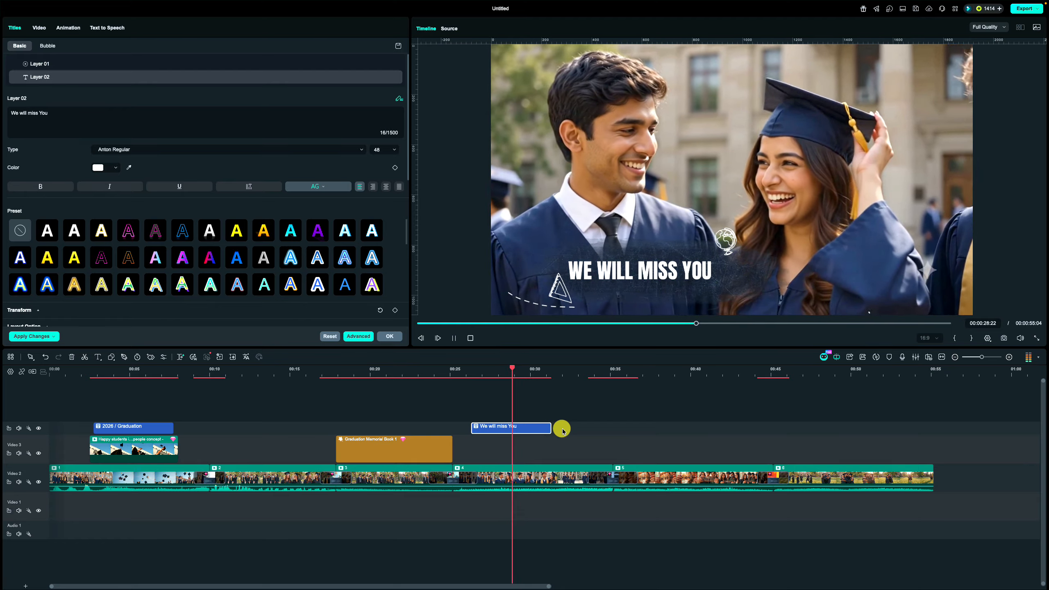
Step: Lengthen the "We will miss You" title so it runs from about 26 to 32 seconds above clip 4, previewing its timing
{"action": "left_click_drag", "start_coordinate": [550, 429], "coordinate": [600, 439]}
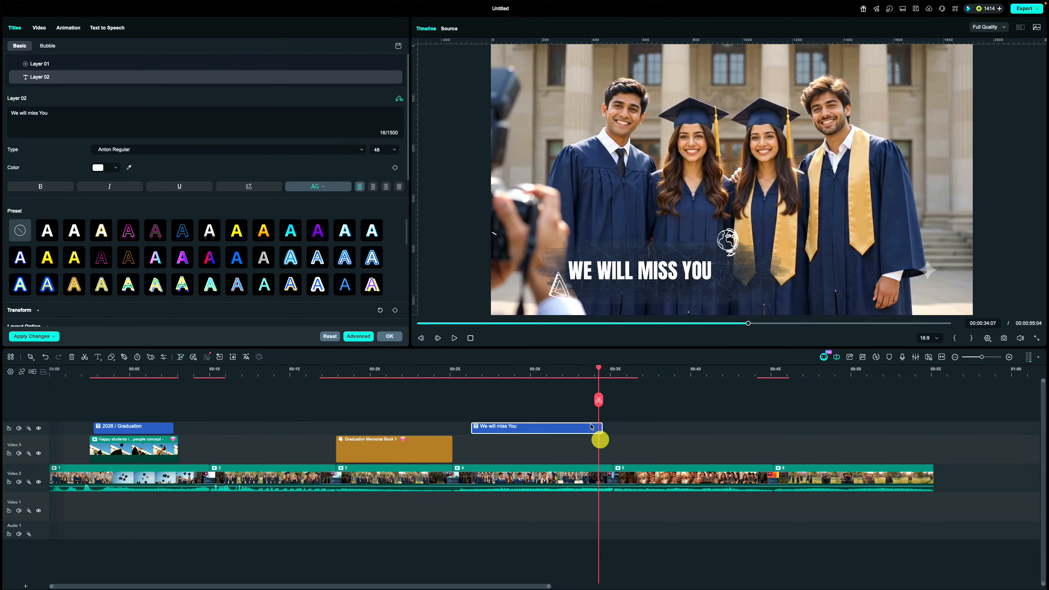
{"action": "left_click", "coordinate": [557, 375]}
{"action": "key", "text": "space"}
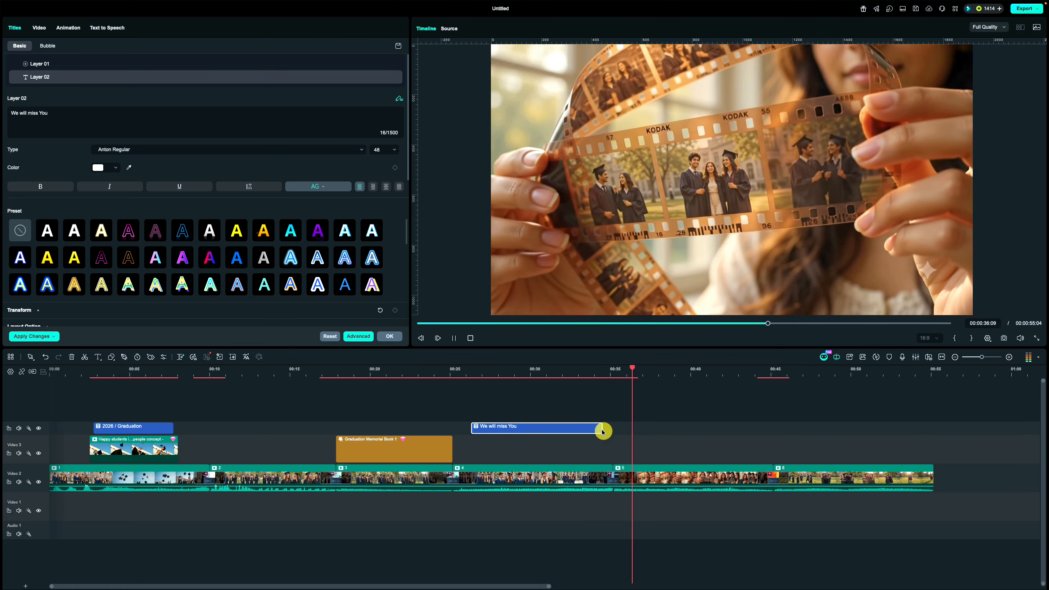
{"action": "key", "text": "space"}
{"action": "left_click_drag", "start_coordinate": [600, 429], "coordinate": [572, 429]}
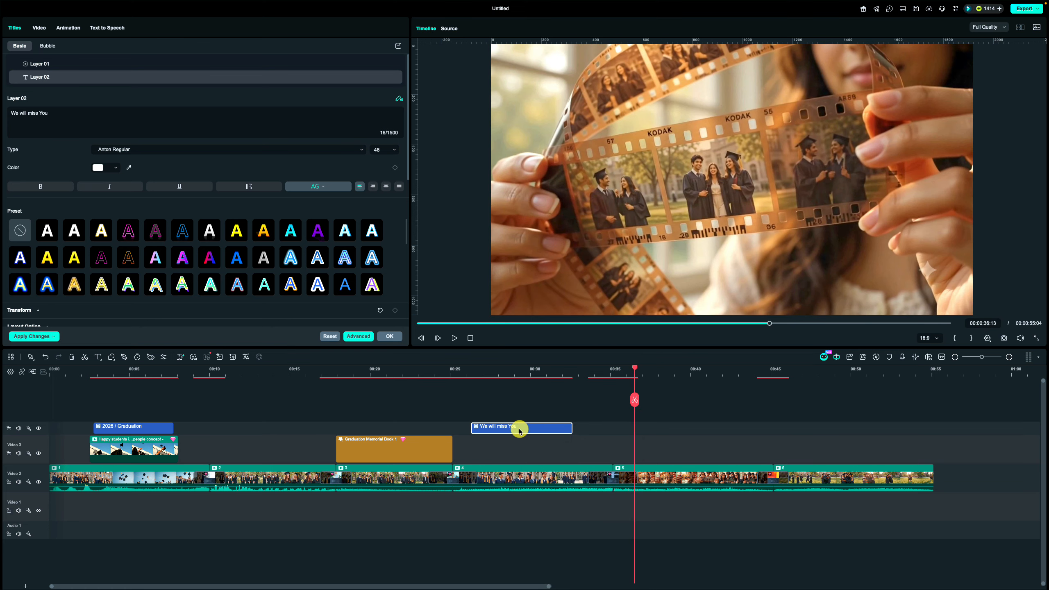
{"action": "left_click", "coordinate": [473, 376]}
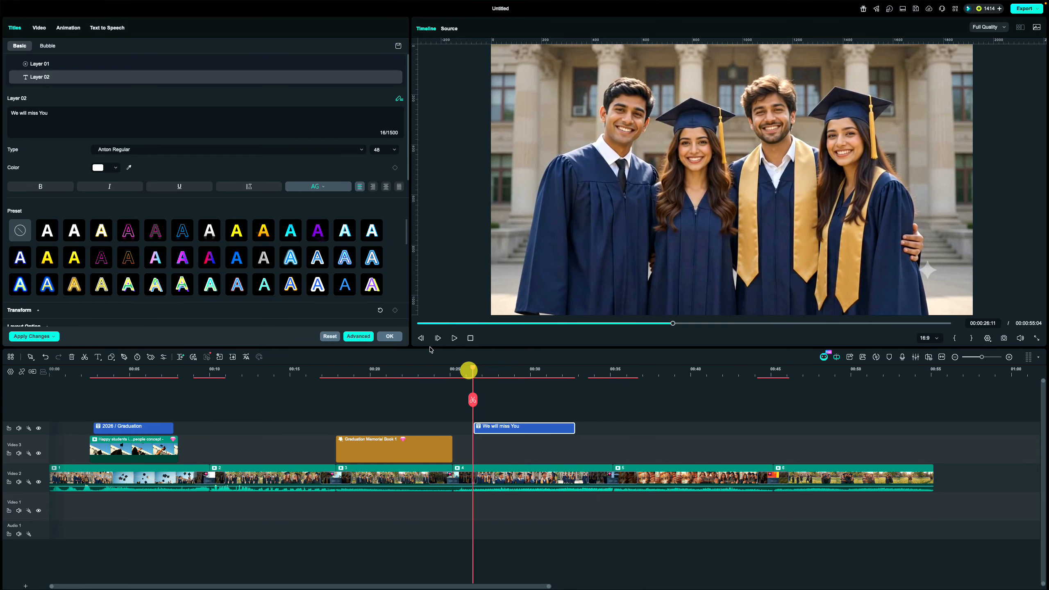
Step: Search the stickers for "graduations" and place the Happy Graduation sticker above clip 2 at about 10 seconds
{"action": "left_click", "coordinate": [385, 338]}
{"action": "left_click", "coordinate": [188, 26]}
{"action": "left_click", "coordinate": [192, 46]}
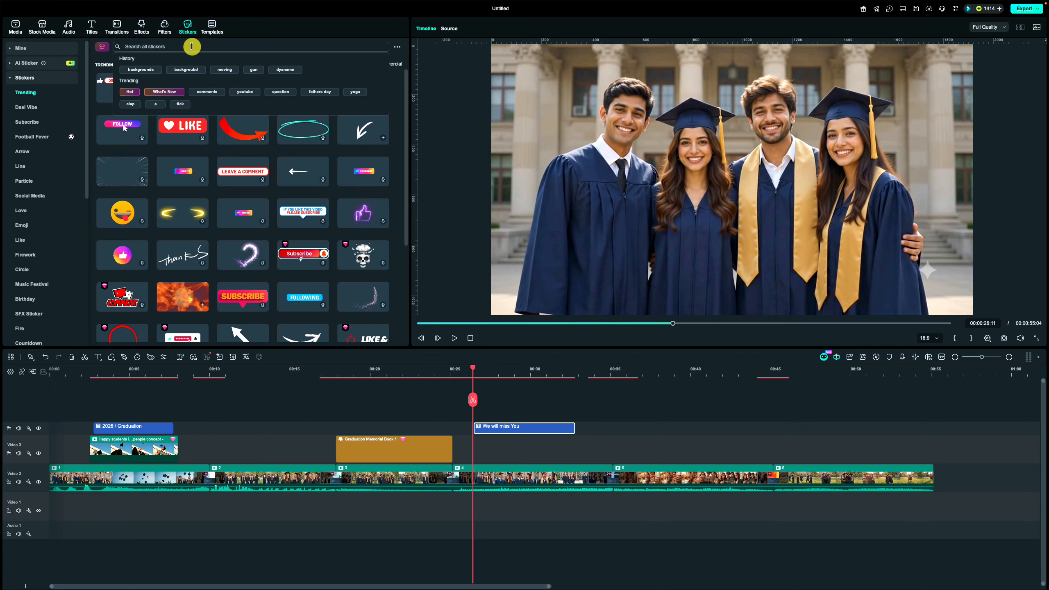
{"action": "type", "text": "graduations"}
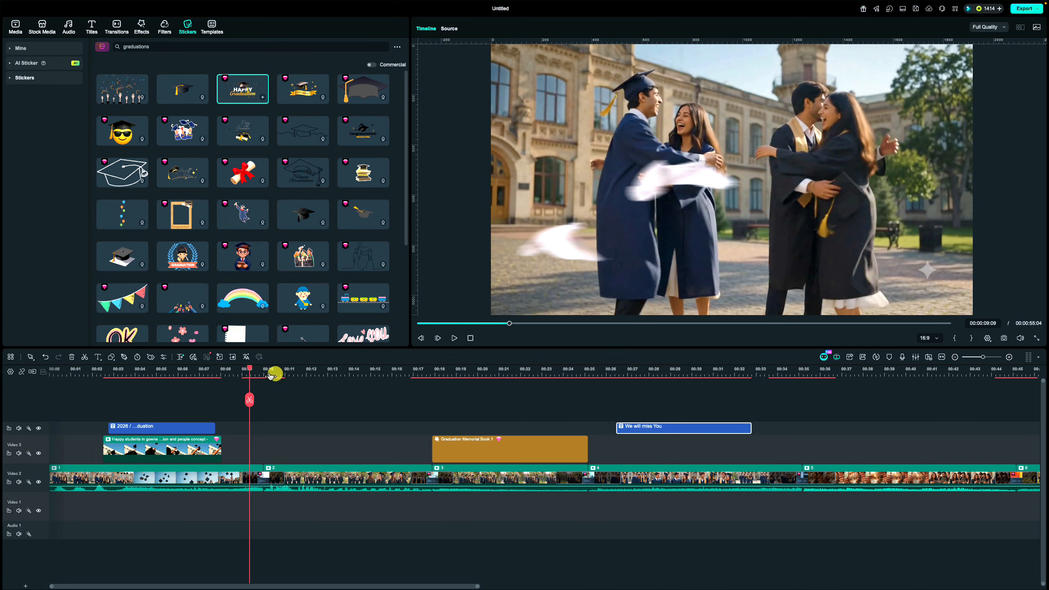
{"action": "left_click", "coordinate": [274, 375]}
{"action": "left_click_drag", "start_coordinate": [243, 89], "coordinate": [289, 428]}
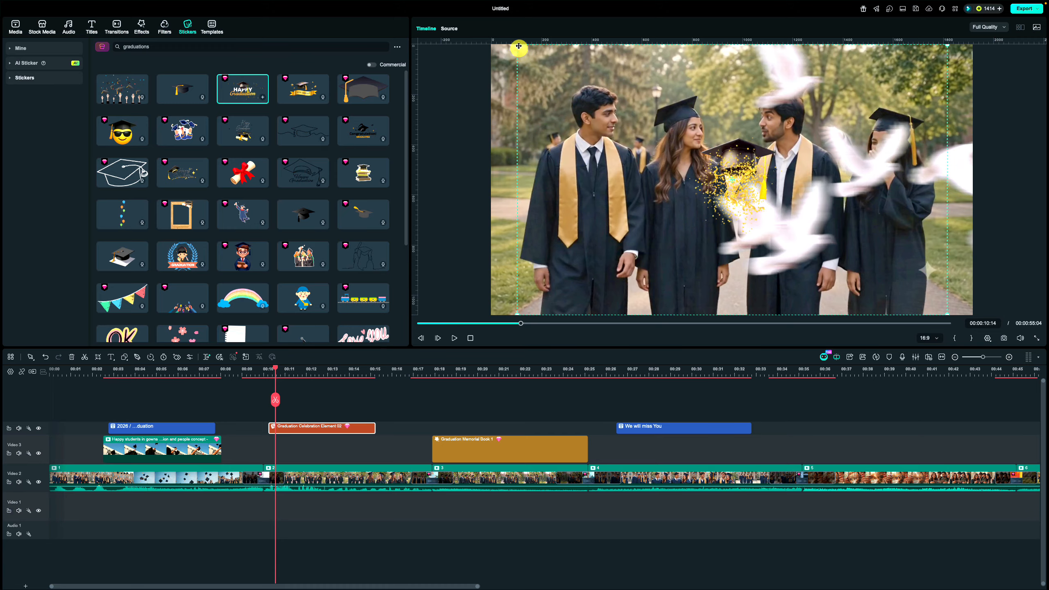
Step: Shrink the graduation sticker, move it to the frame's lower-right area at about X 598, Y -204 px, and preview it
{"action": "left_click_drag", "start_coordinate": [517, 44], "coordinate": [641, 137]}
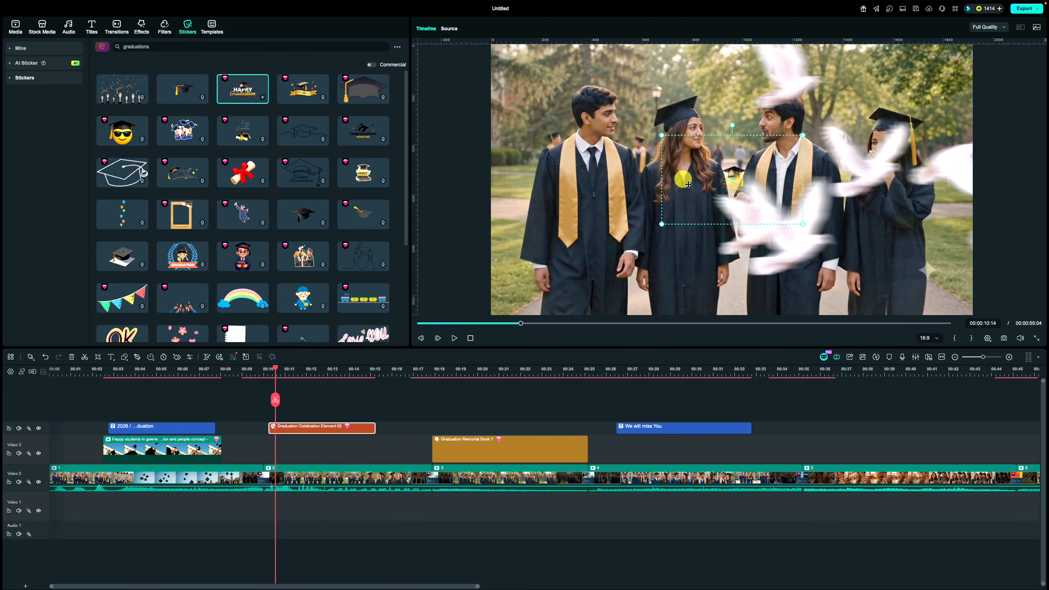
{"action": "left_click_drag", "start_coordinate": [701, 194], "coordinate": [850, 244]}
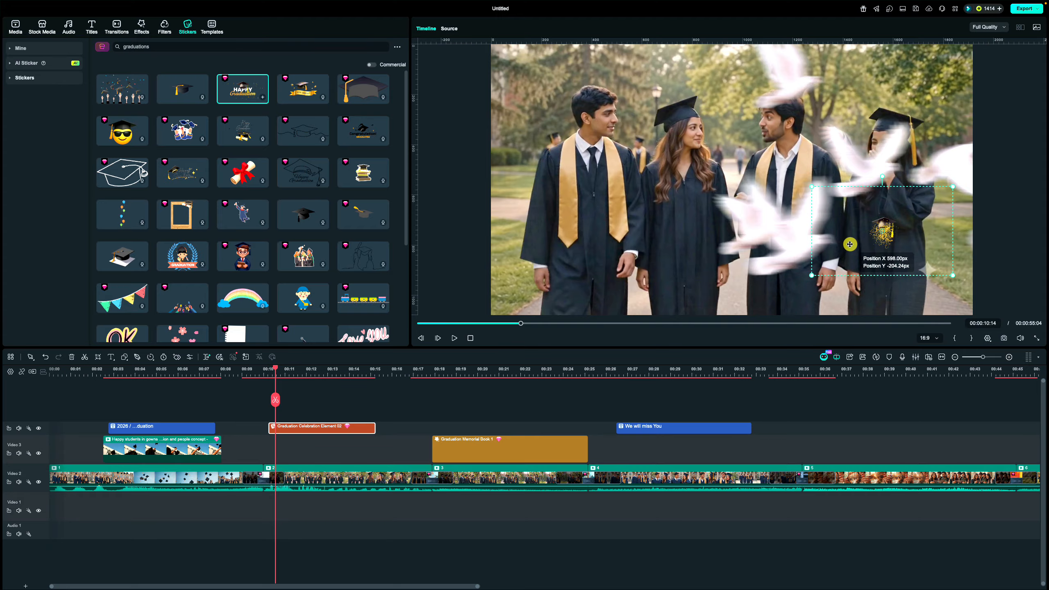
{"action": "key", "text": "space"}
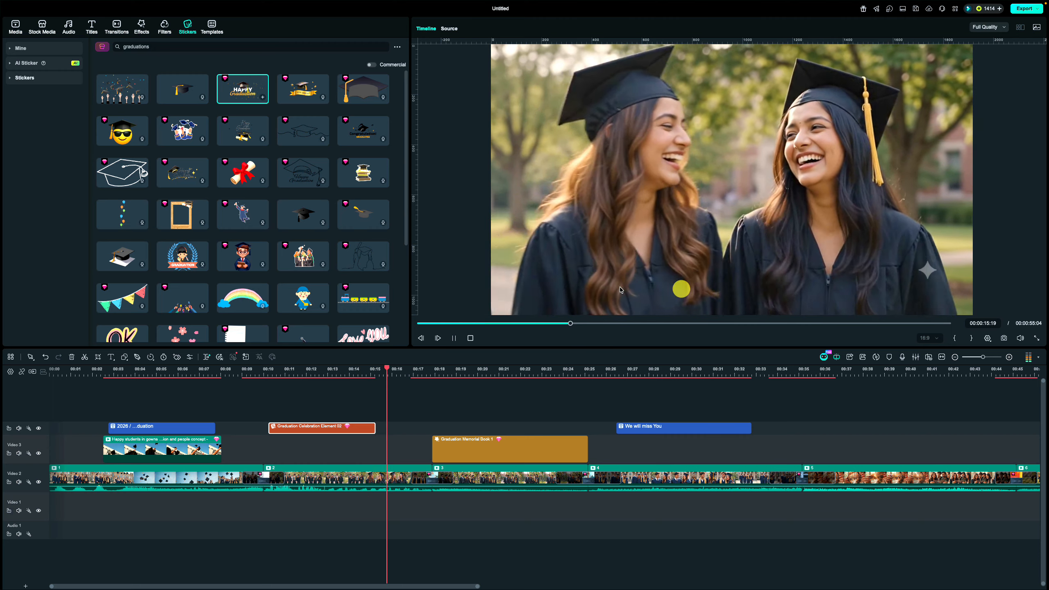
{"action": "key", "text": "space"}
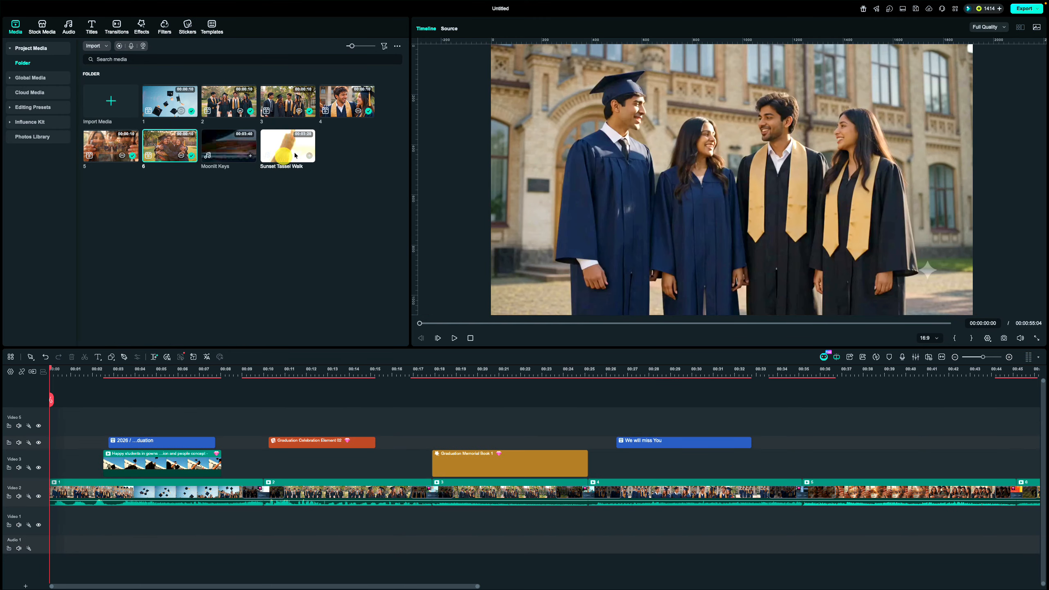
Step: Add Moonlit Keys to Audio 1 and Sunset Tassel Walk to Audio 2, both starting at the timeline's beginning
{"action": "left_click_drag", "start_coordinate": [218, 144], "coordinate": [6, 475]}
{"action": "left_click_drag", "start_coordinate": [285, 151], "coordinate": [29, 573]}
Step: Cut both music tracks at the end of clip 6, deleting the excess, and return the playhead to the start
{"action": "mouse_move", "coordinate": [566, 373]}
{"action": "left_mouse_down"}
{"action": "mouse_move", "coordinate": [560, 438]}
{"action": "mouse_move", "coordinate": [564, 367]}
{"action": "left_mouse_up"}
{"action": "left_click", "coordinate": [564, 400]}
{"action": "key", "text": "Delete"}
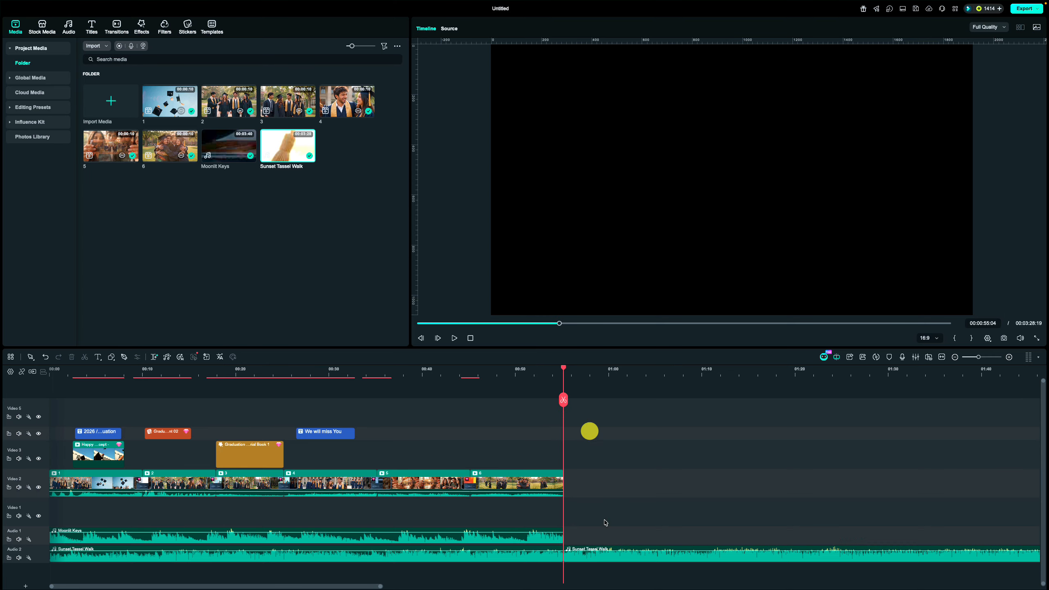
{"action": "left_click", "coordinate": [594, 557]}
{"action": "left_click", "coordinate": [71, 357]}
{"action": "left_click_drag", "start_coordinate": [136, 375], "coordinate": [49, 375]}
{"action": "key", "text": "super+equal"}
{"action": "key", "text": "super+equal"}
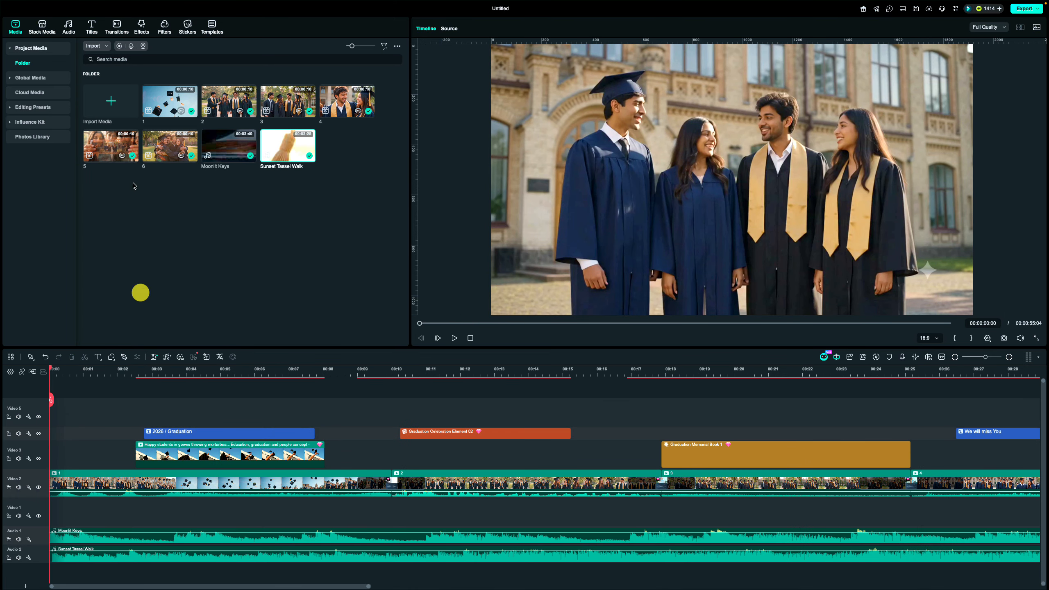
{"action": "left_click", "coordinate": [25, 108]}
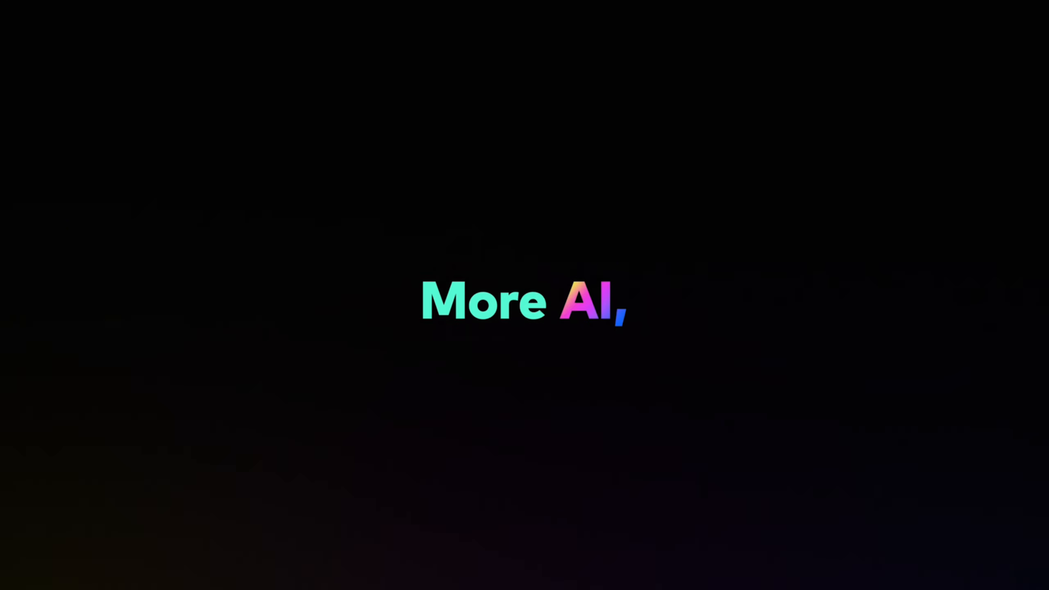